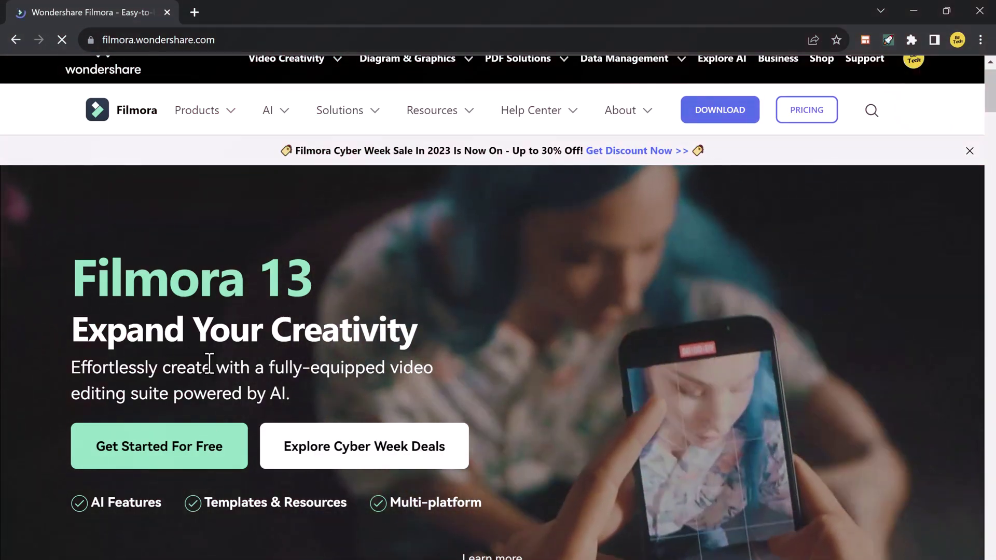
# Scroll through the Filmora website's AI features and templates sections
pyautogui.scroll(-10, 283, 373)
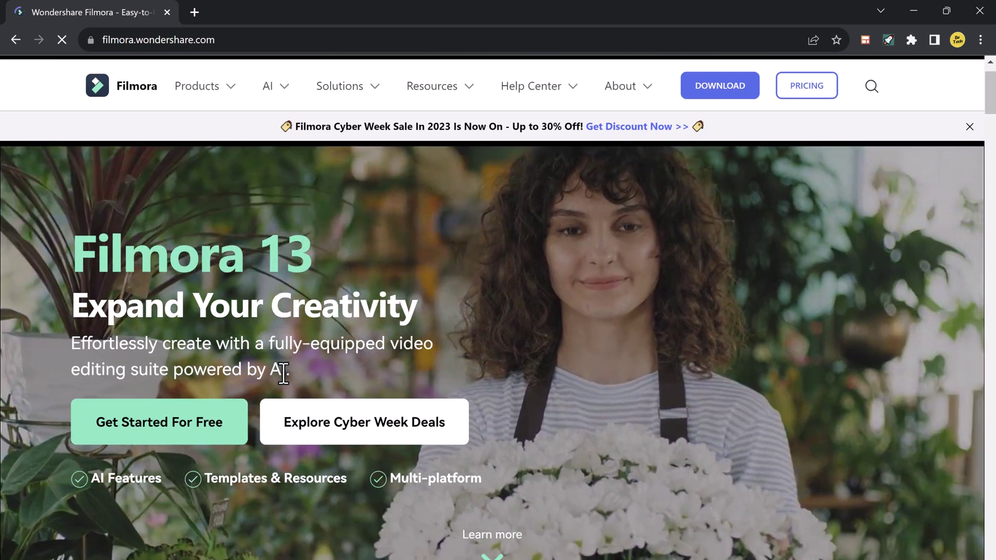
pyautogui.scroll(-1, 281, 386)
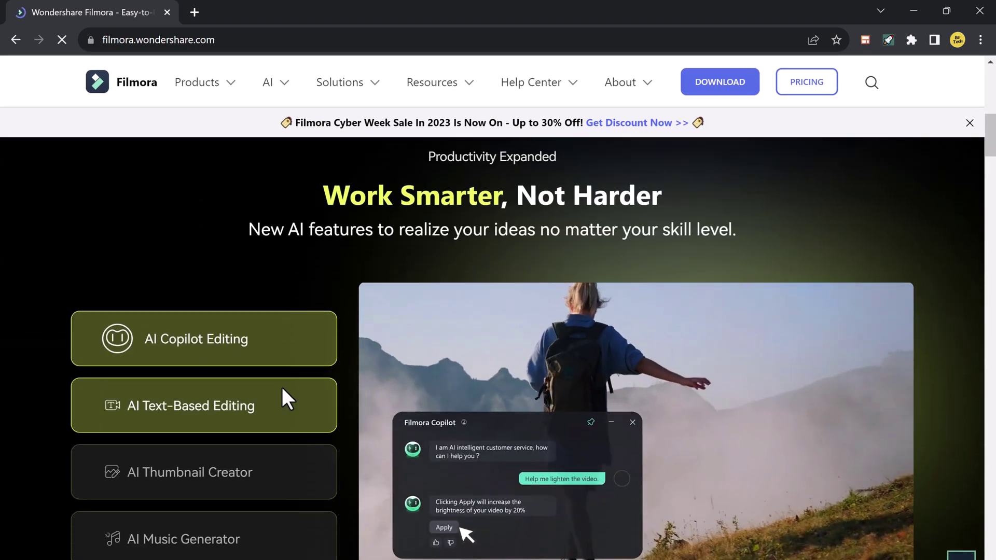
pyautogui.scroll(-1, 272, 366)
pyautogui.scroll(-1, 273, 374)
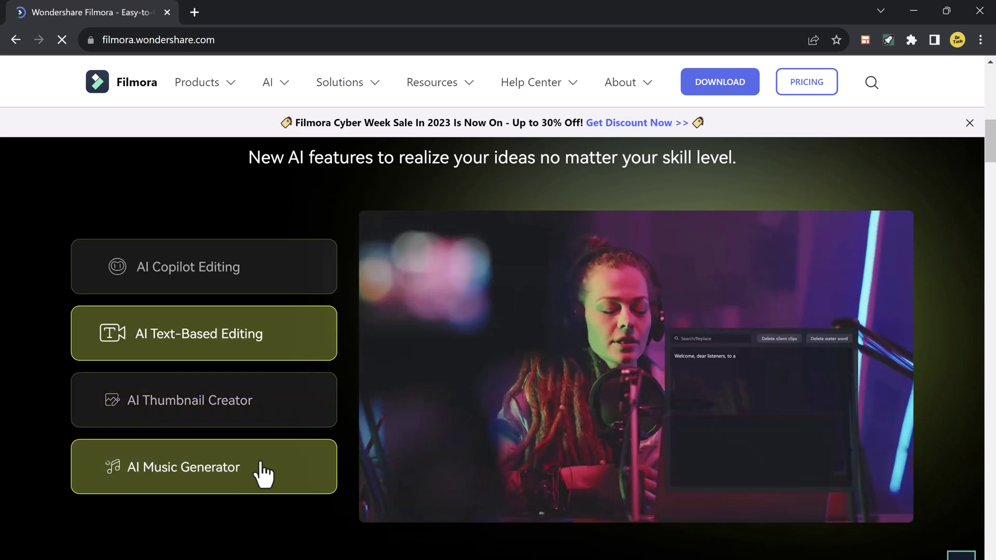
pyautogui.scroll(-9, 289, 373)
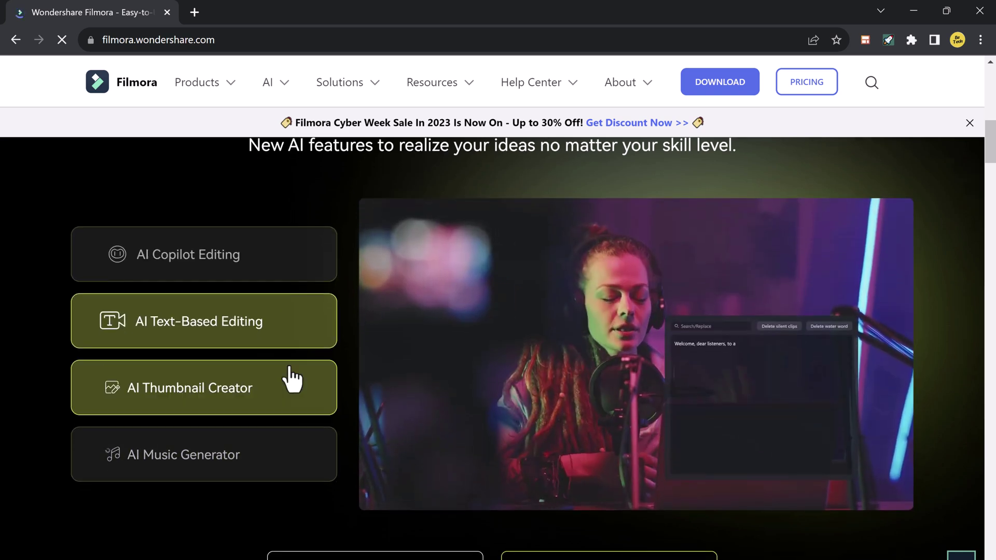
pyautogui.scroll(-3, 289, 373)
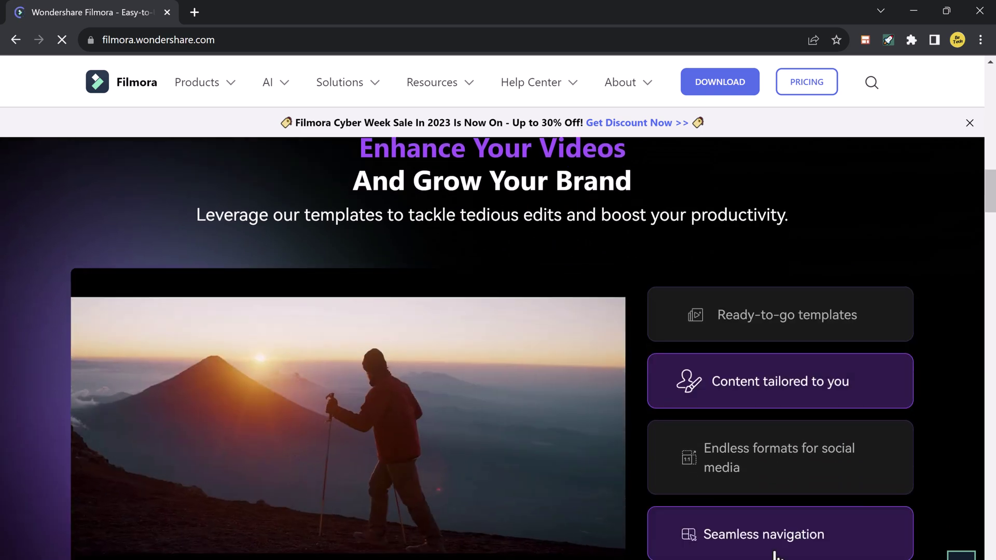
pyautogui.scroll(-10, 588, 473)
pyautogui.scroll(-6, 589, 476)
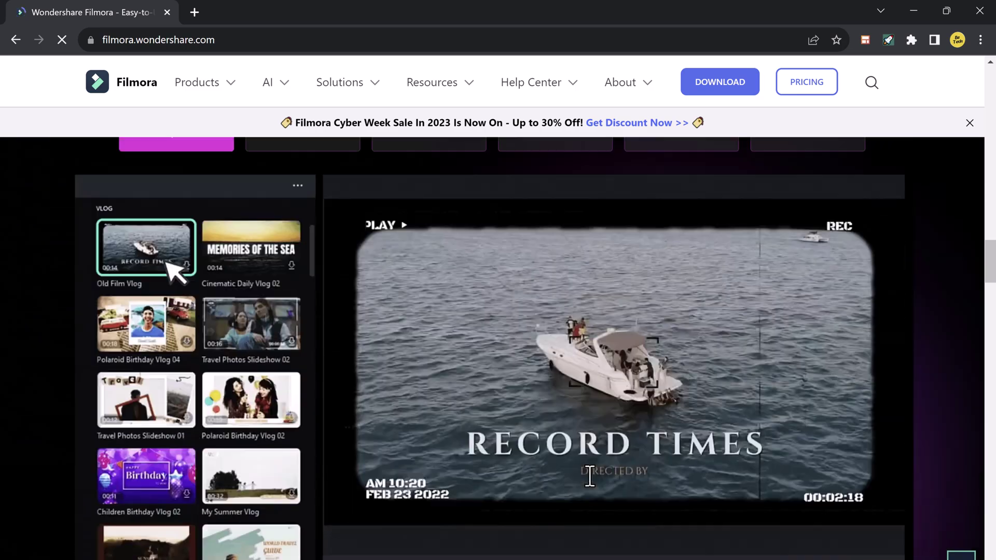
pyautogui.scroll(15, 589, 476)
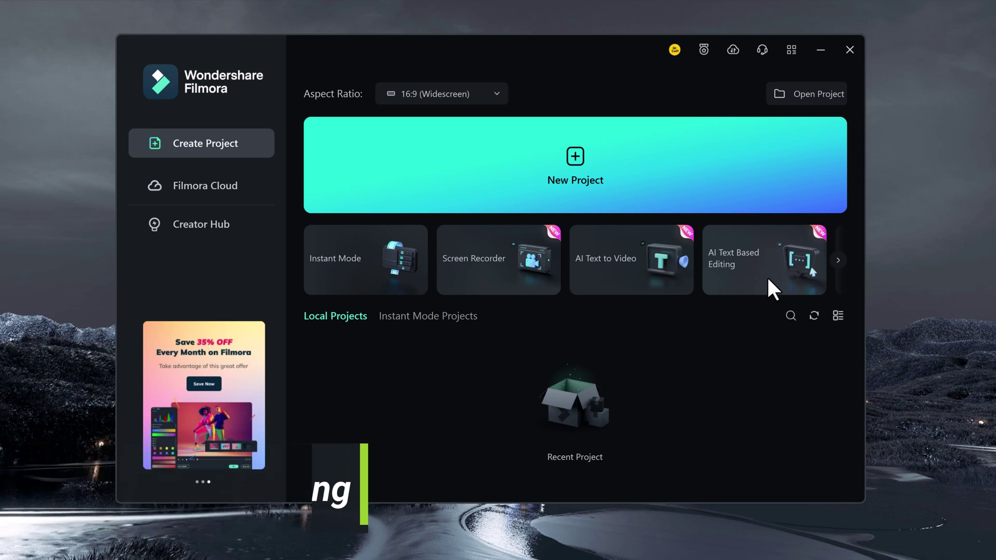
# Start AI Text Based Editing with the 'First video' file
pyautogui.click(766, 276)
pyautogui.doubleClick(553, 257)
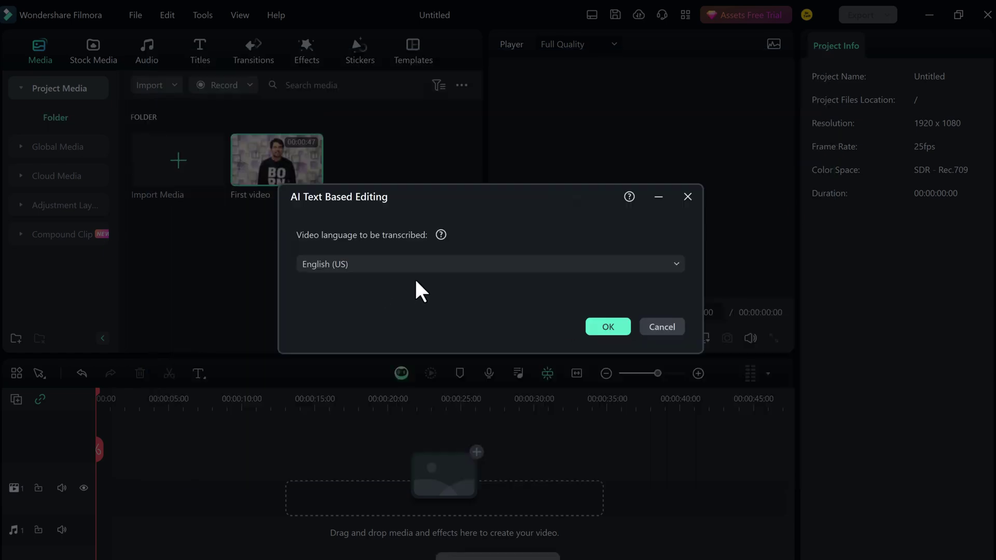
# Transcribe the video in English (US) and inspect the first subtitle clips
pyautogui.click(608, 326)
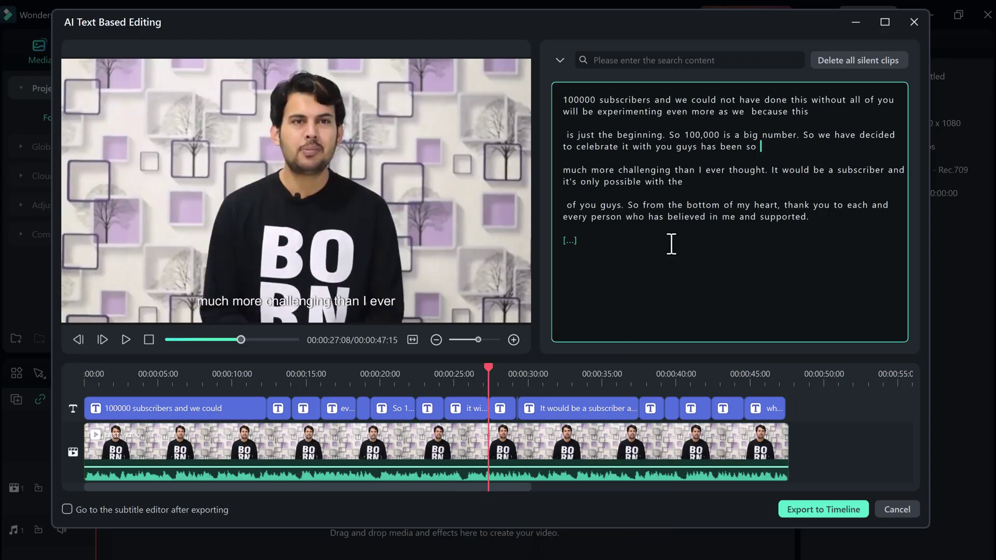
pyautogui.click(338, 411)
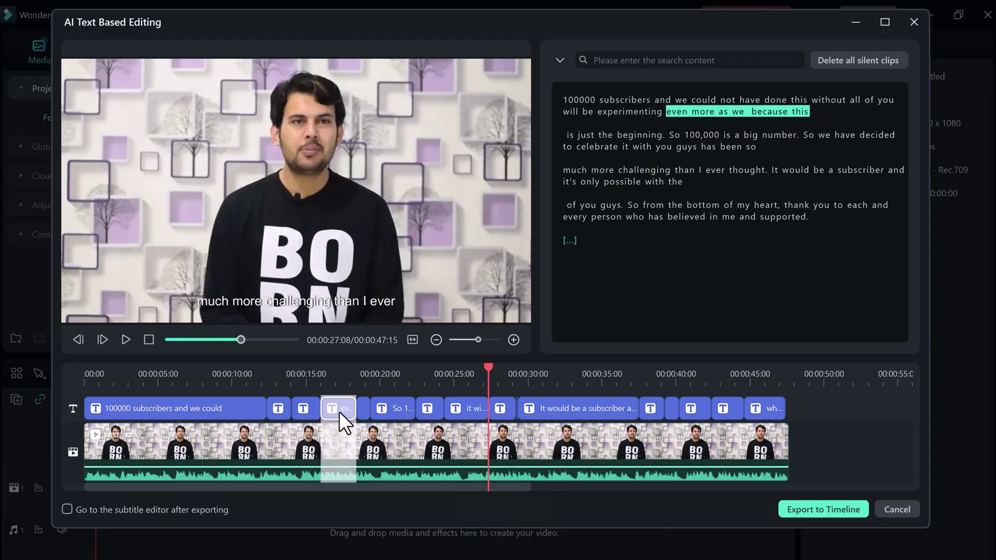
pyautogui.click(303, 410)
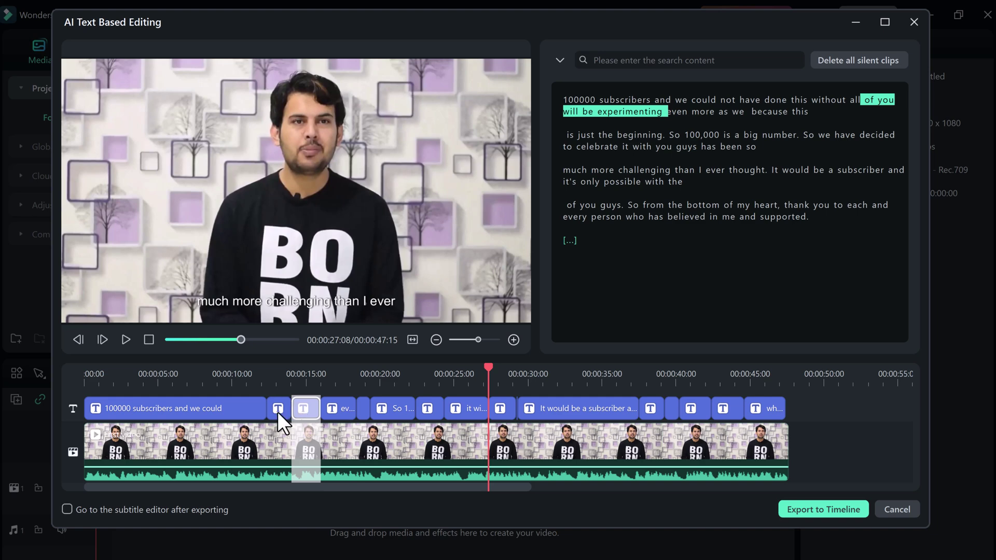
pyautogui.click(278, 412)
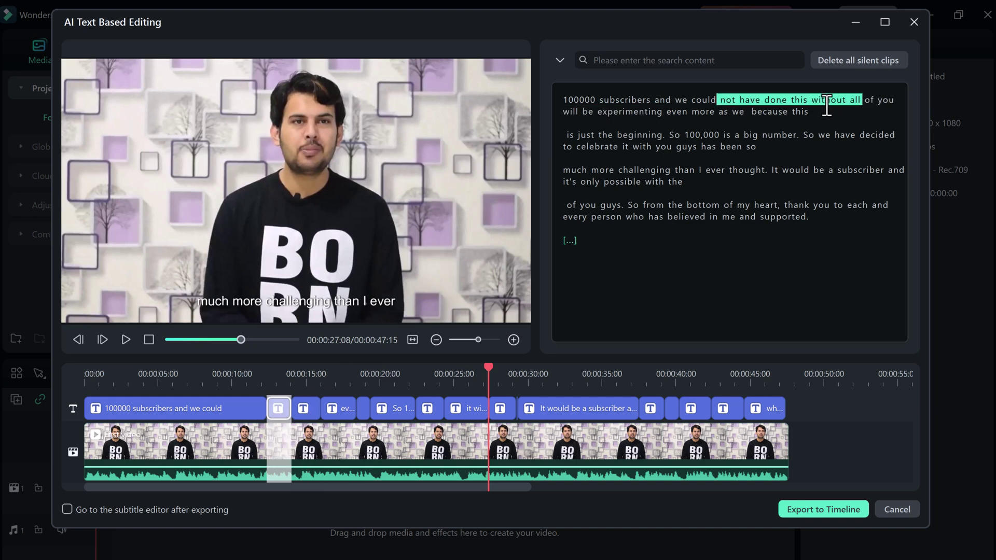
# Delete the sentence 'So 100,000 is a big number' from the transcript
pyautogui.click(671, 135)
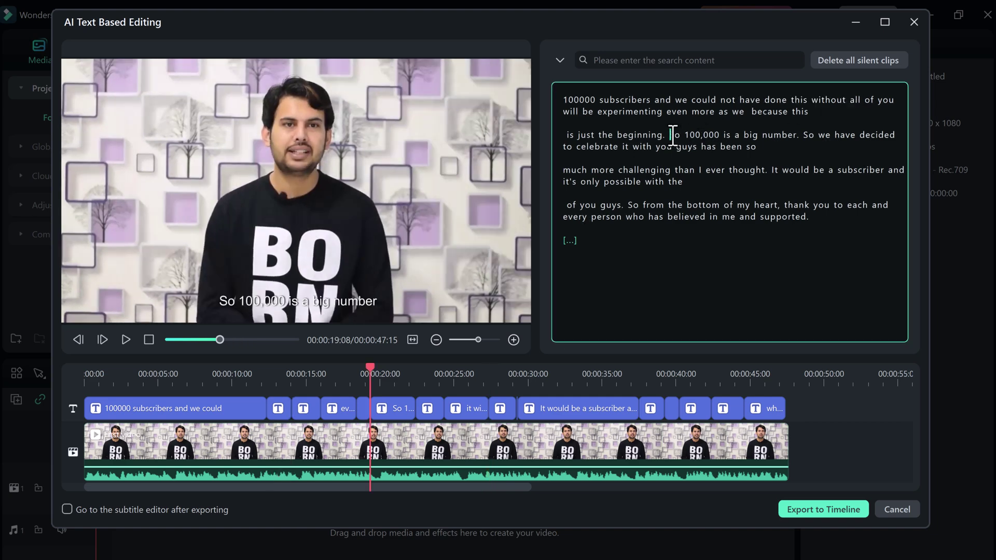
pyautogui.moveTo(672, 134); pyautogui.dragTo(800, 136)
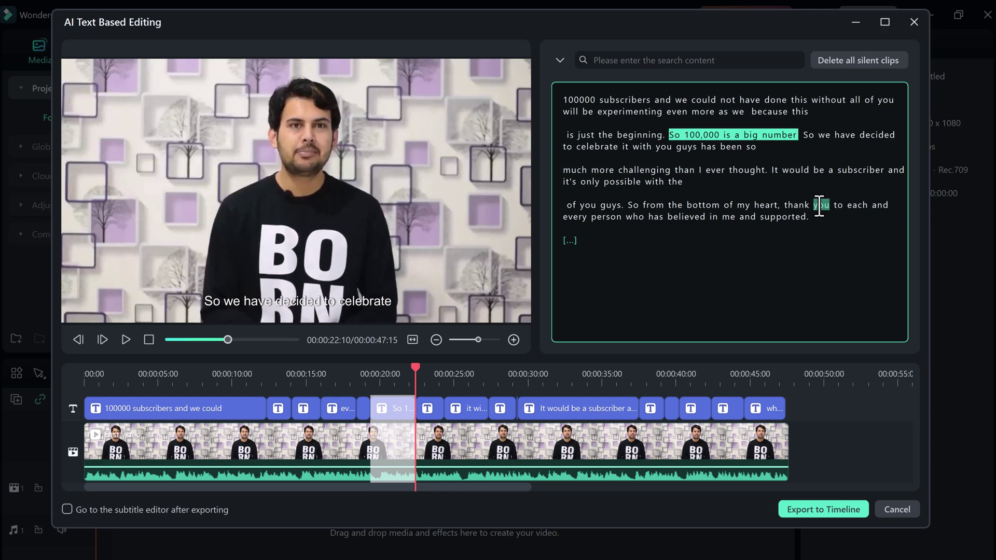
pyautogui.press('Delete')
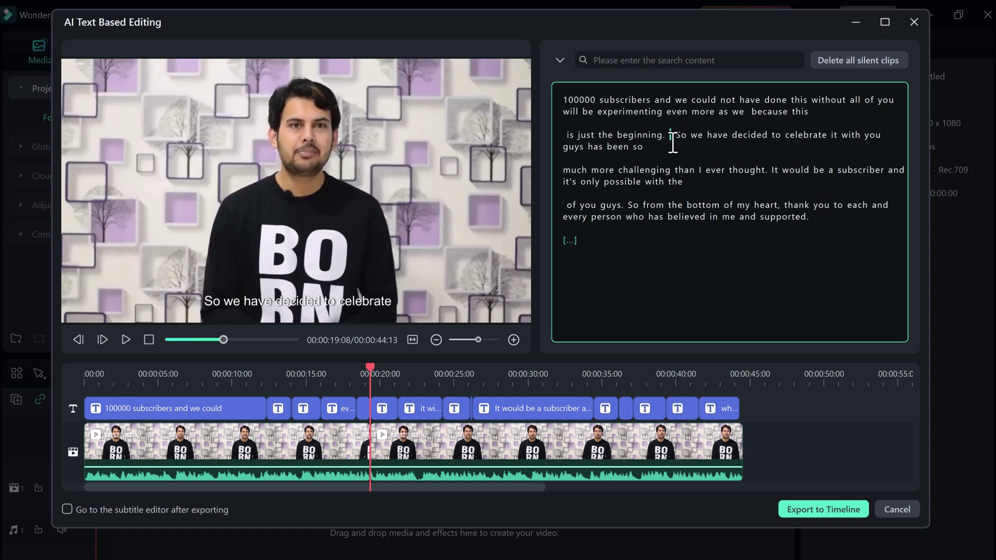
# Remove the stray character after 'beginning.' and return the playhead to 18:15
pyautogui.doubleClick(682, 172)
pyautogui.click(665, 135)
pyautogui.press('BackSpace')
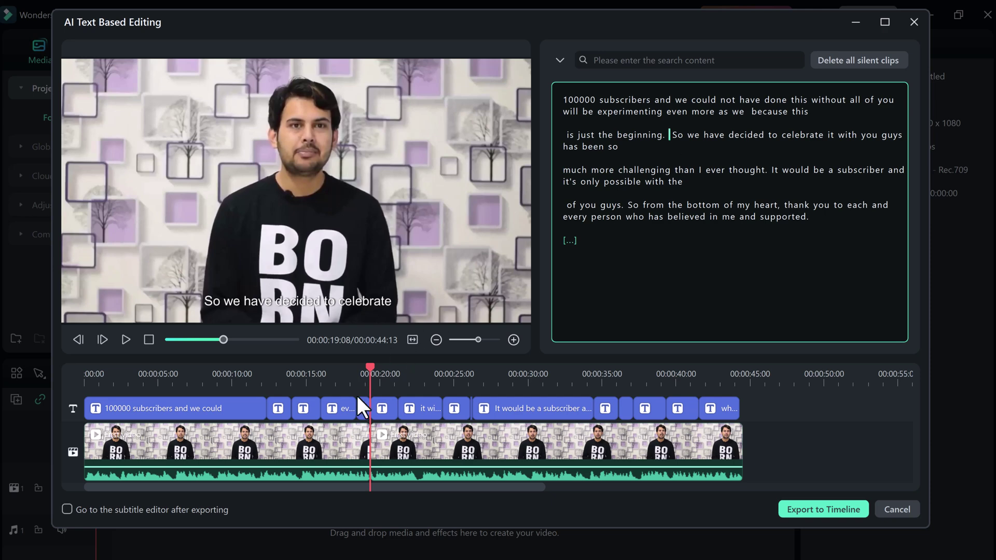
pyautogui.click(359, 378)
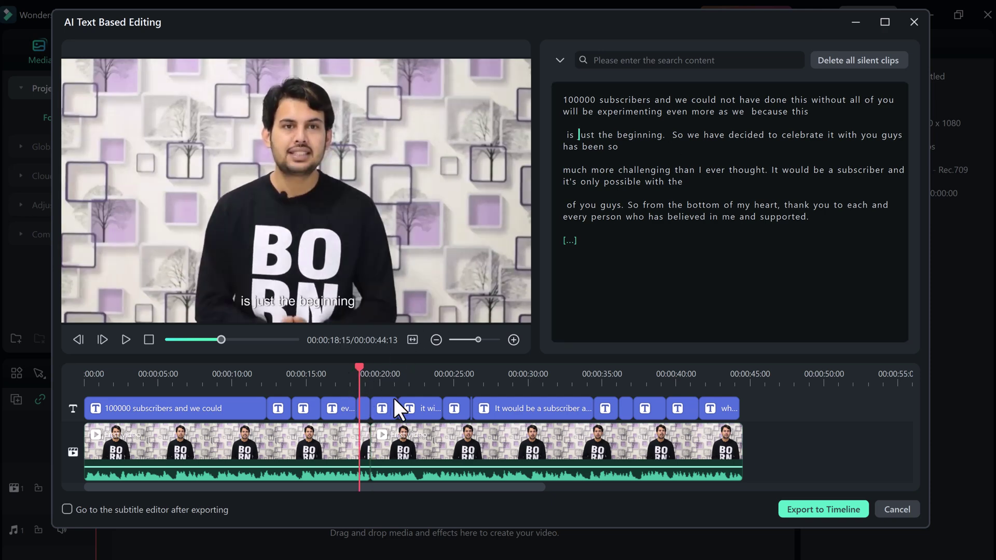
# Cut the closing thank-you sentence out of the transcript
pyautogui.click(106, 380)
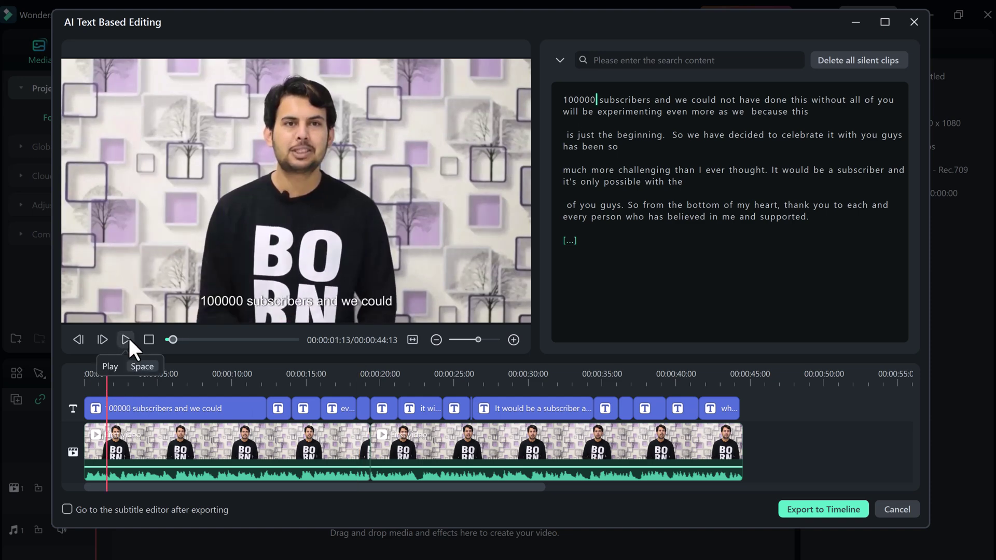
pyautogui.moveTo(628, 205); pyautogui.dragTo(808, 218)
pyautogui.hotkey('ctrl', 'c')
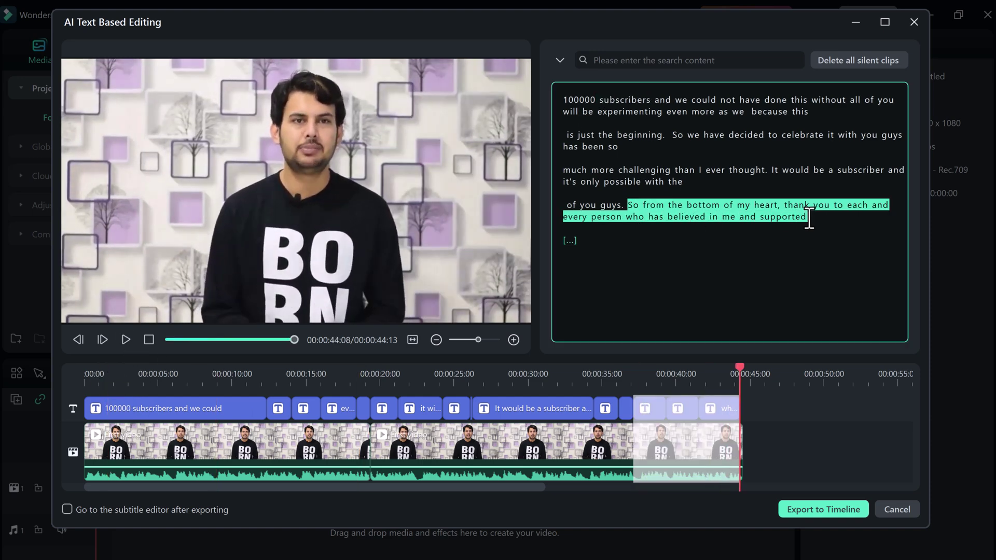
pyautogui.rightClick(808, 223)
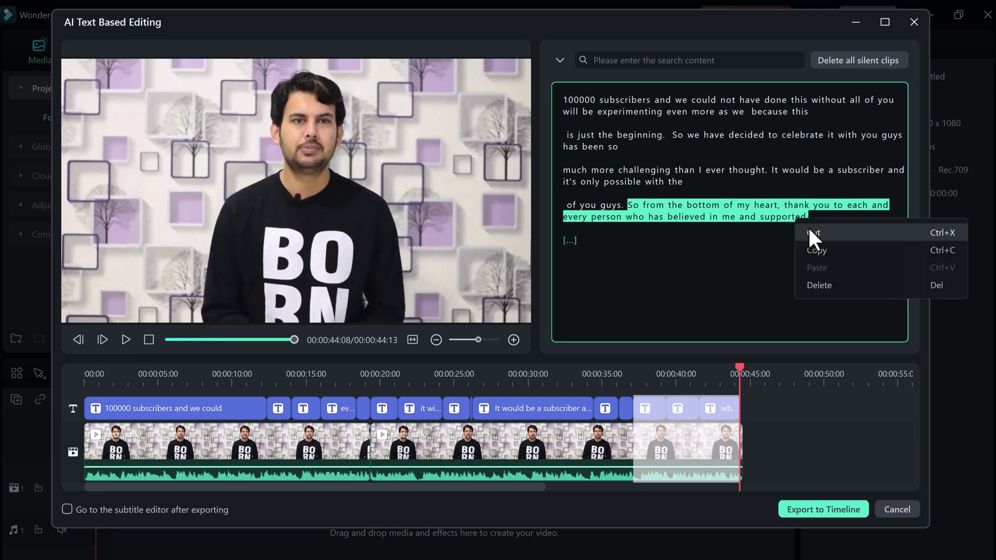
pyautogui.press('Delete')
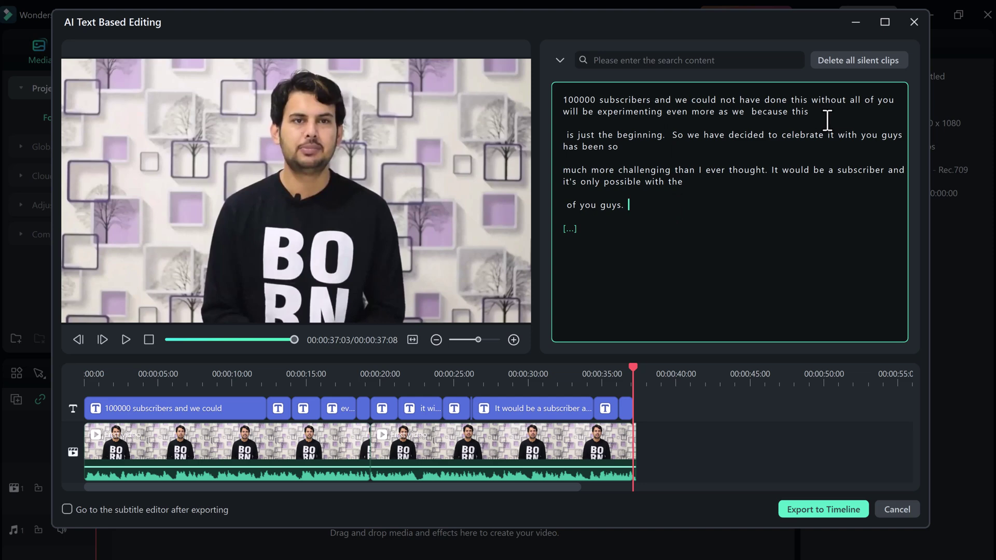
# Paste the thank-you sentence before 'So we have decided' and play the result from about 18 seconds
pyautogui.click(670, 135)
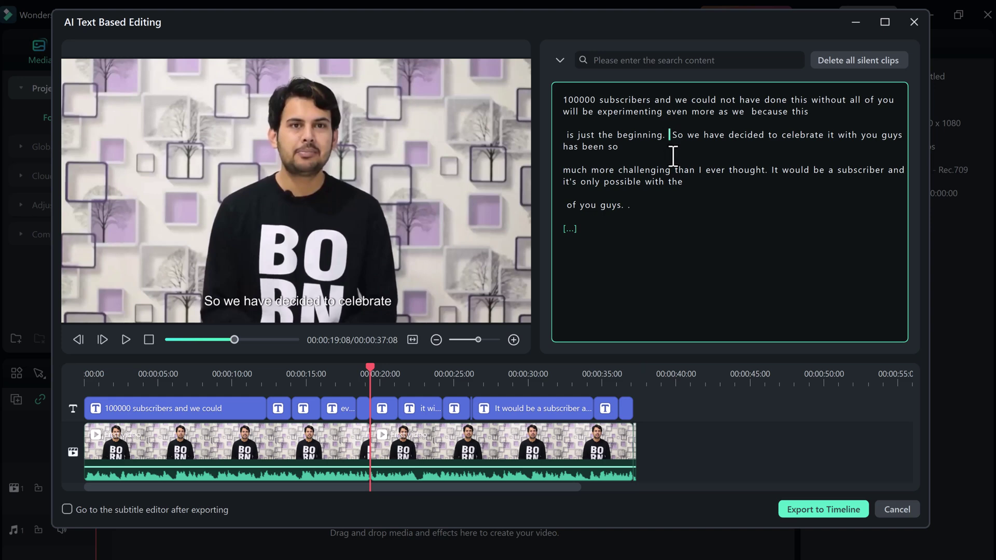
pyautogui.hotkey('ctrl', 'v')
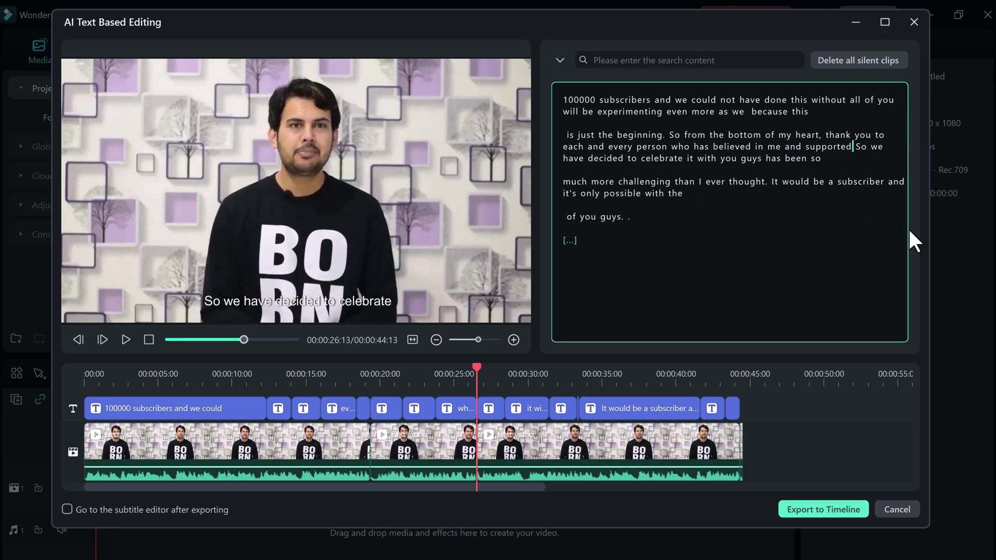
pyautogui.click(868, 169)
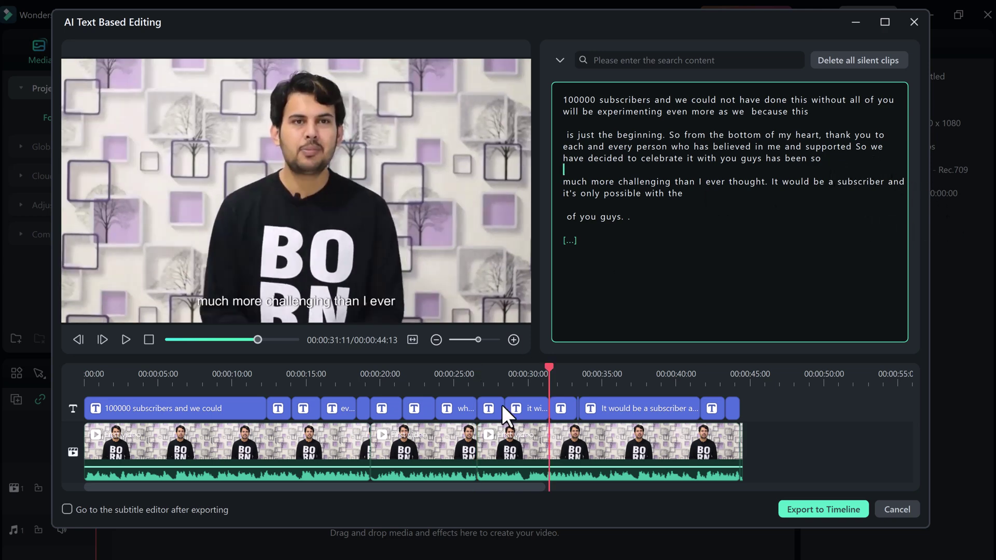
pyautogui.click(668, 136)
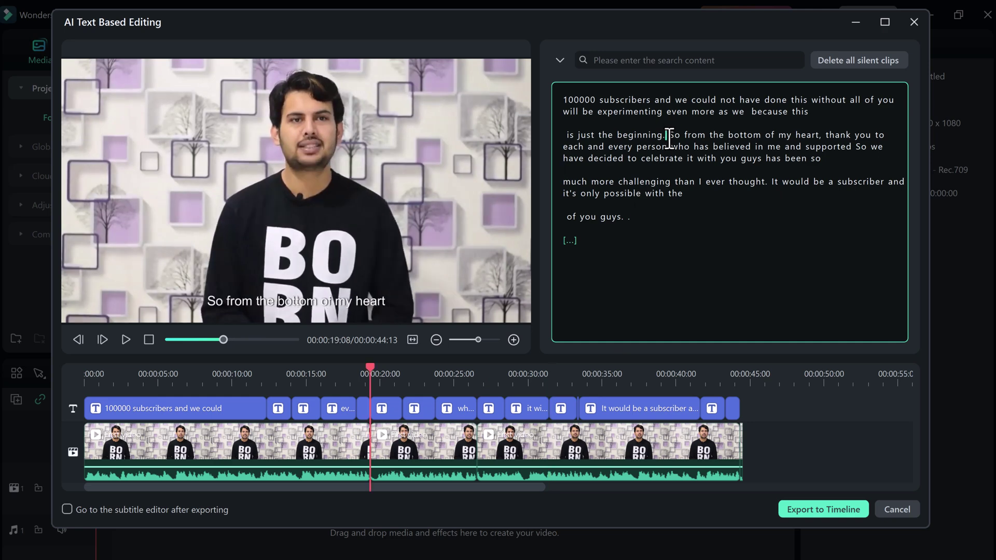
pyautogui.click(344, 378)
pyautogui.press('space')
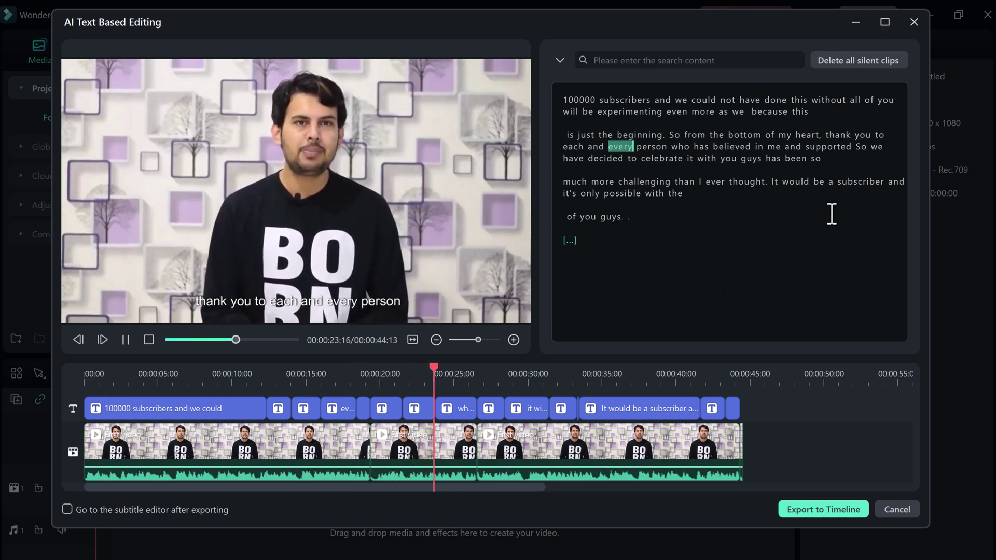
# Remove the silent clips and clear a stray character near 'has been so'
pyautogui.click(629, 240)
pyautogui.press('BackSpace')
pyautogui.click(842, 160)
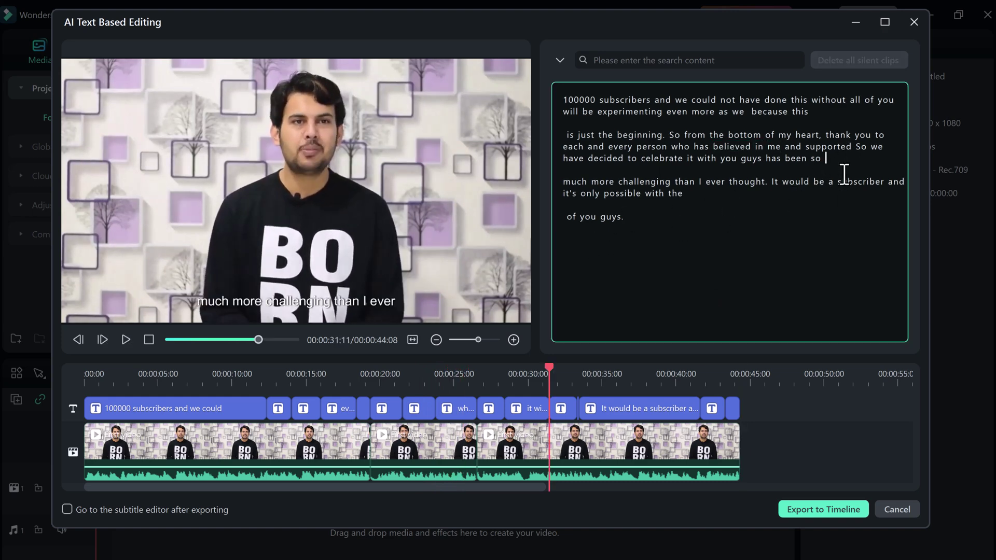
# Search the transcript for 'guys', delete every occurrence, and scrub back to check the cut
pyautogui.click(674, 60)
pyautogui.write('s')
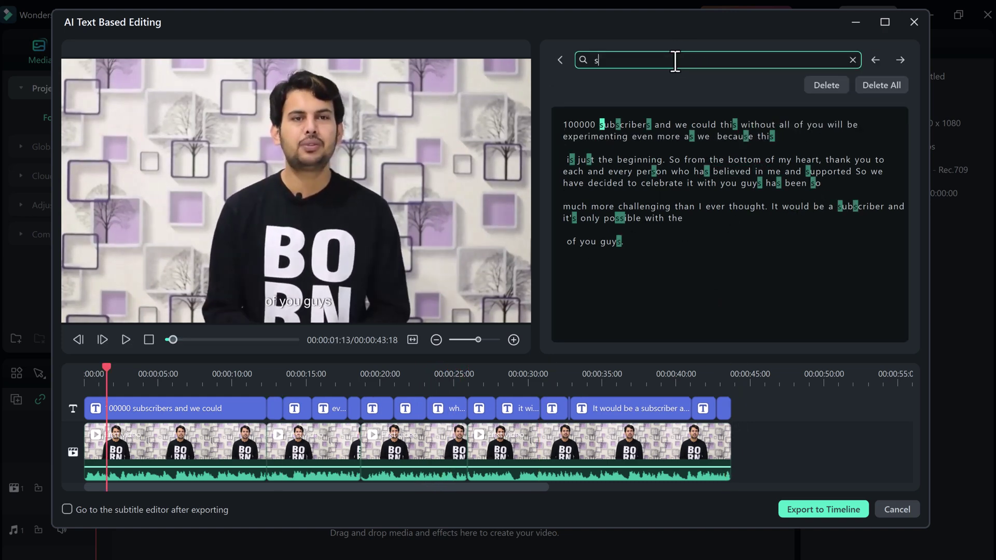
pyautogui.write('ubscriber')
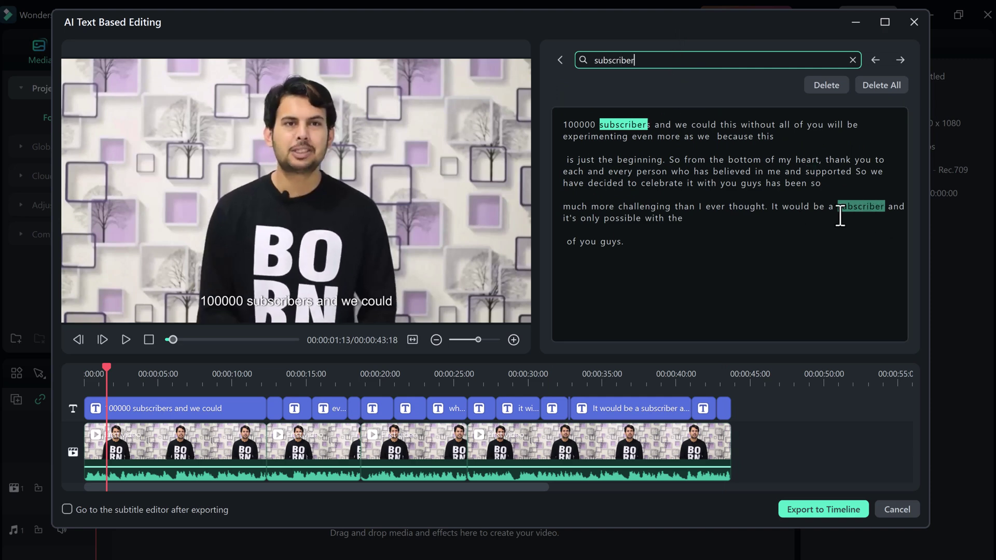
pyautogui.doubleClick(581, 59)
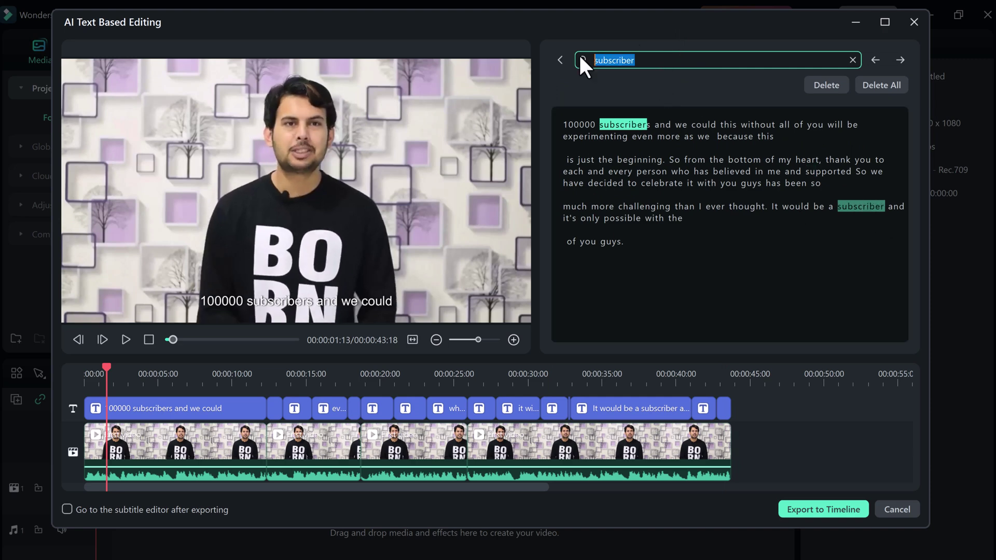
pyautogui.write('guys')
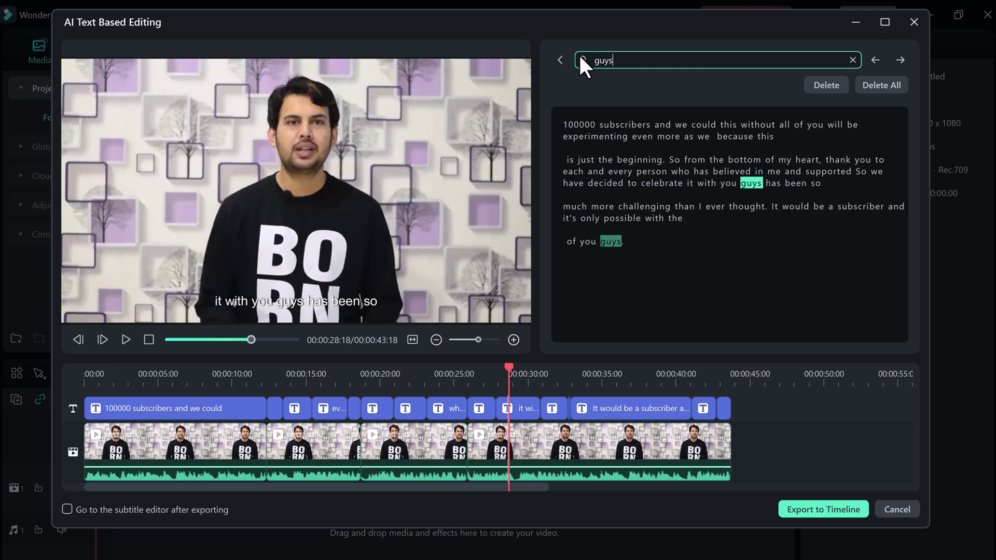
pyautogui.click(882, 84)
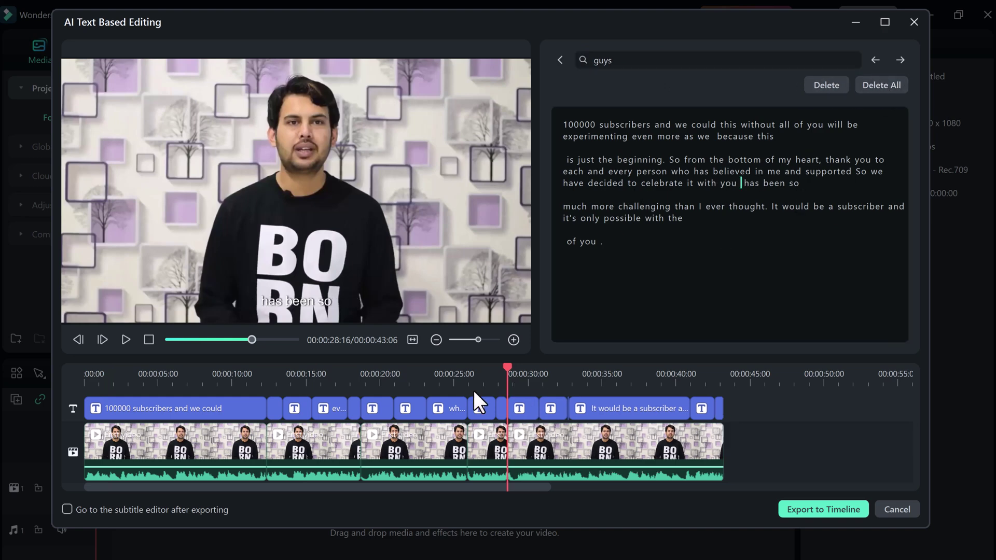
pyautogui.moveTo(505, 368); pyautogui.dragTo(493, 371)
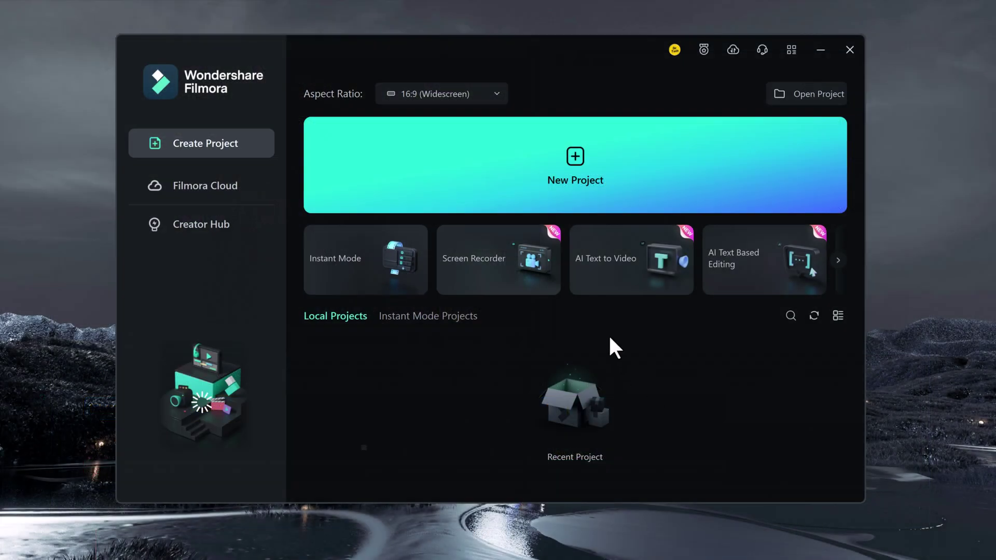
# Open AI Text to Video and have AI write the story text
pyautogui.click(633, 277)
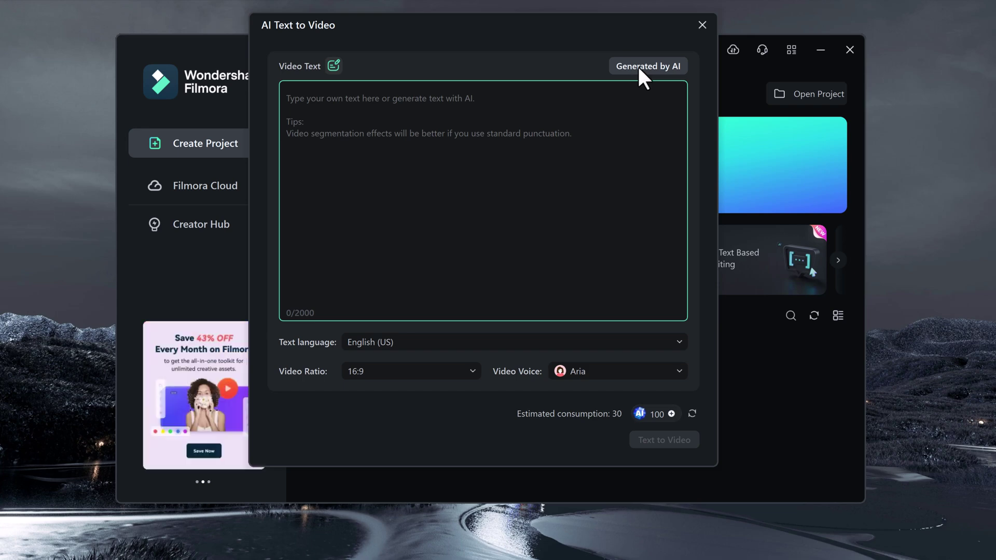
pyautogui.click(637, 64)
# Confirm English (US), 16:9 ratio and the Aria voice, then generate the video
pyautogui.click(407, 341)
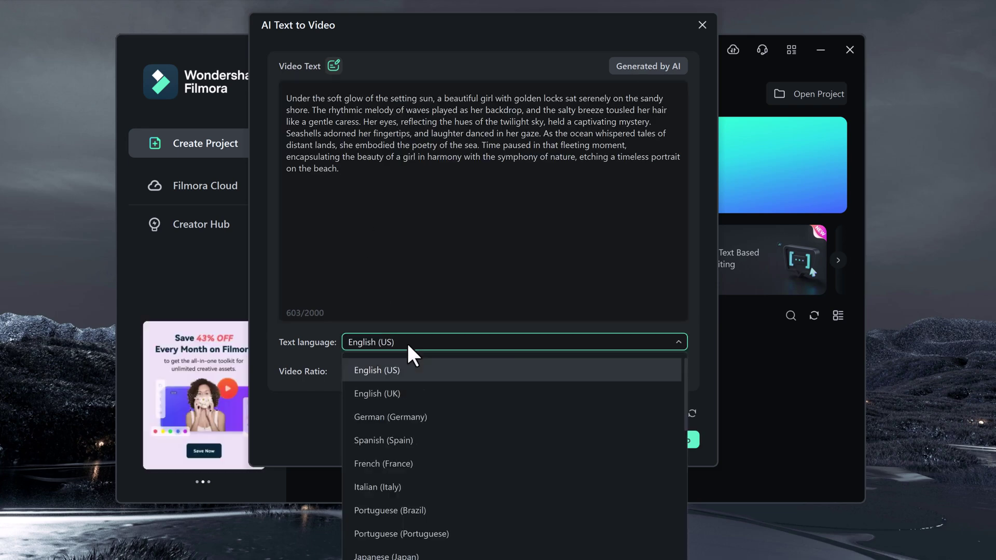
pyautogui.scroll(-3, 428, 419)
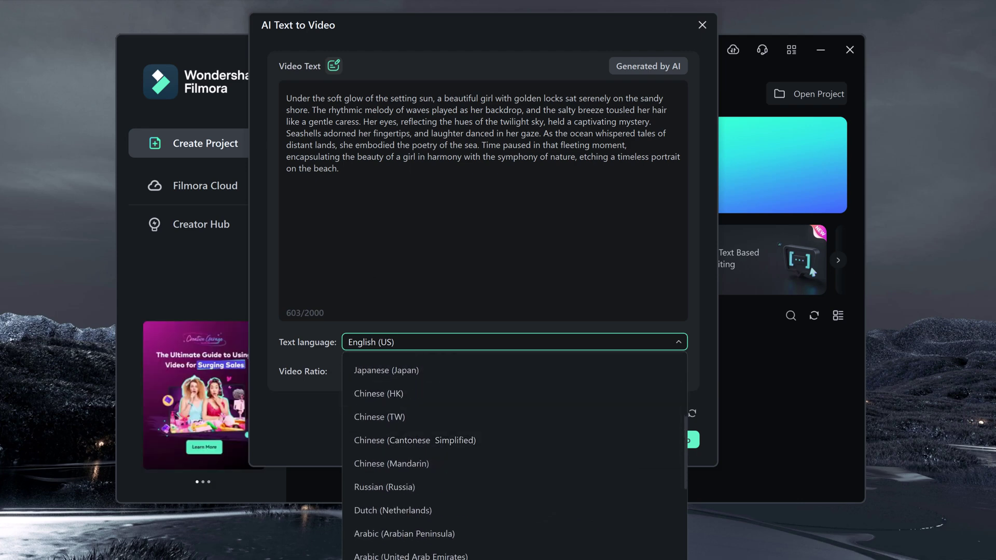
pyautogui.click(418, 342)
pyautogui.click(433, 373)
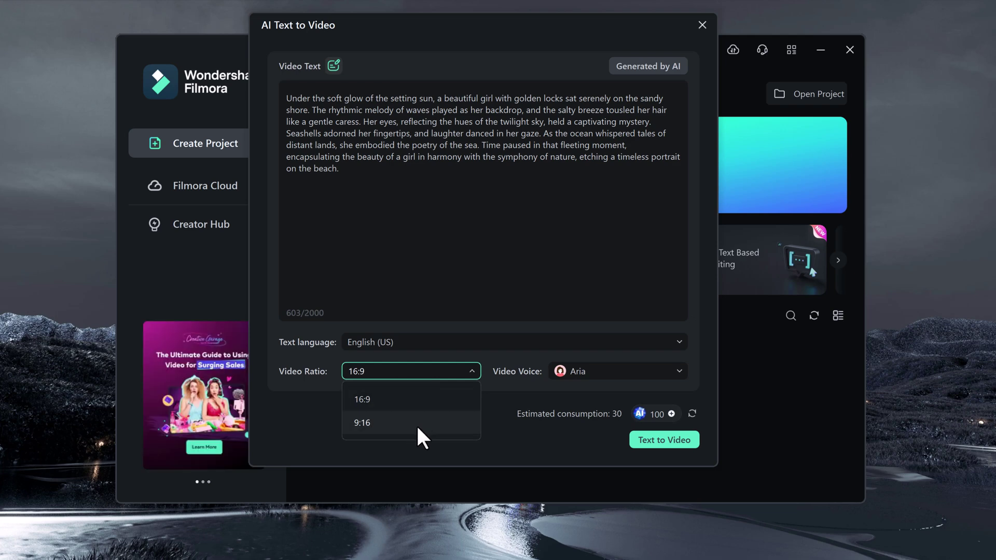
pyautogui.click(305, 413)
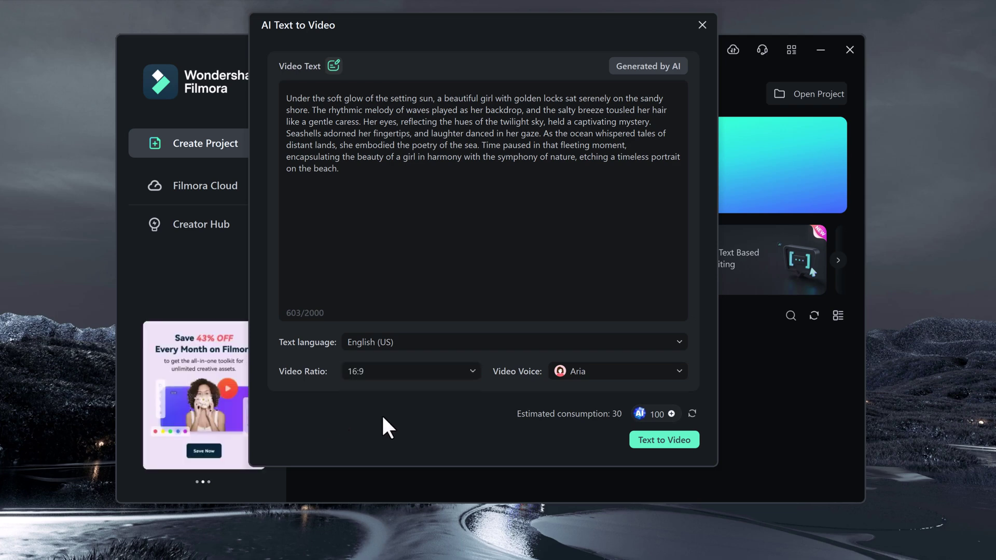
pyautogui.click(634, 369)
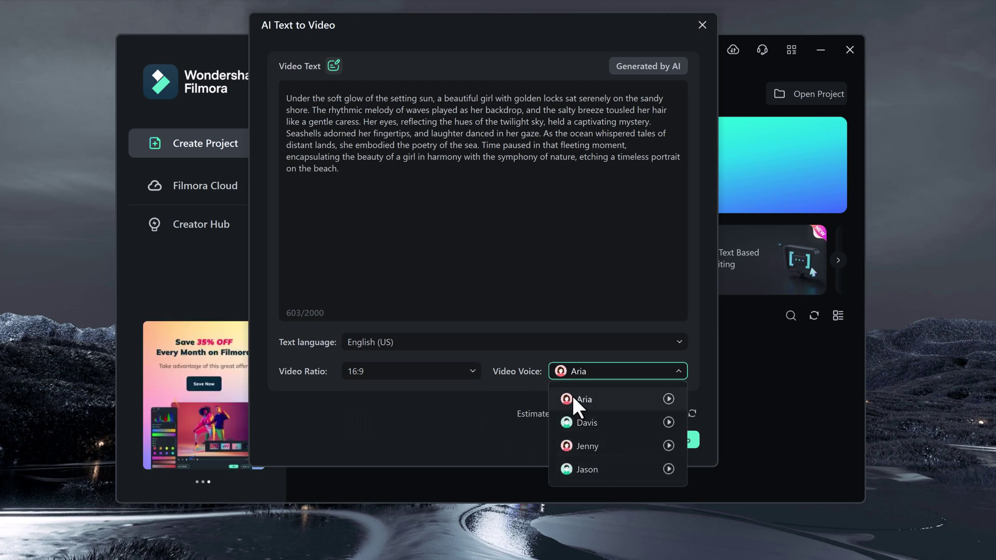
pyautogui.click(557, 397)
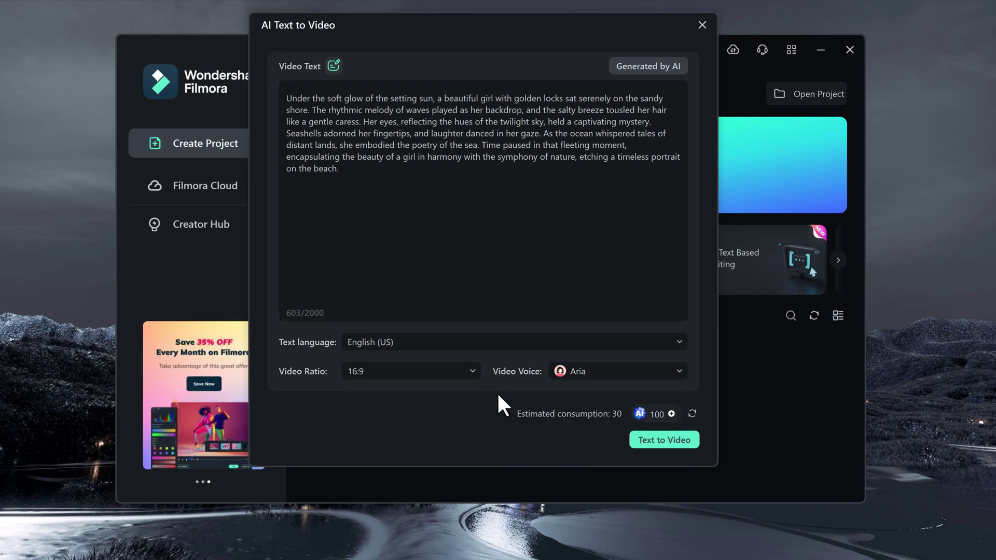
pyautogui.click(660, 440)
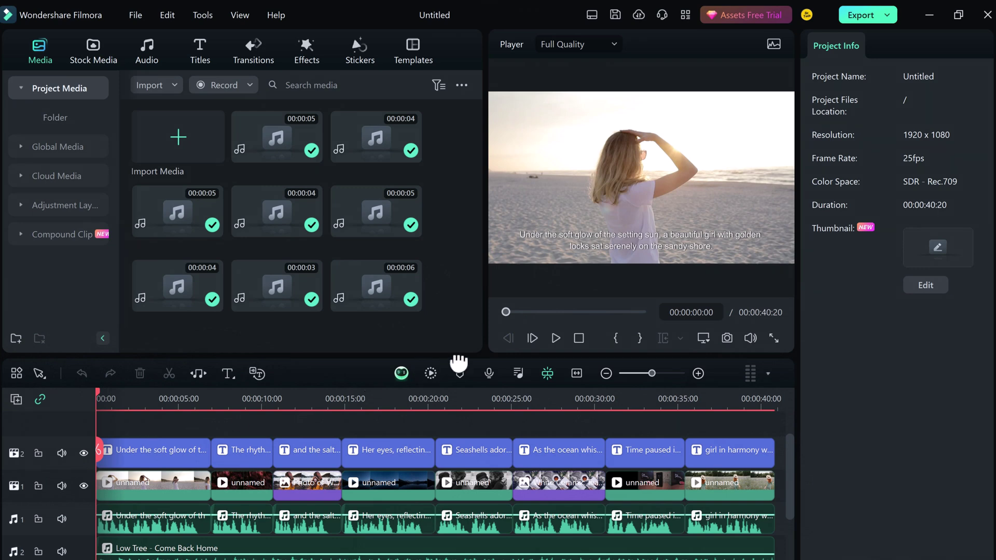
# Play the generated video, jumping to the Seashells clip, the end, and the 'Her eyes' caption
pyautogui.click(555, 337)
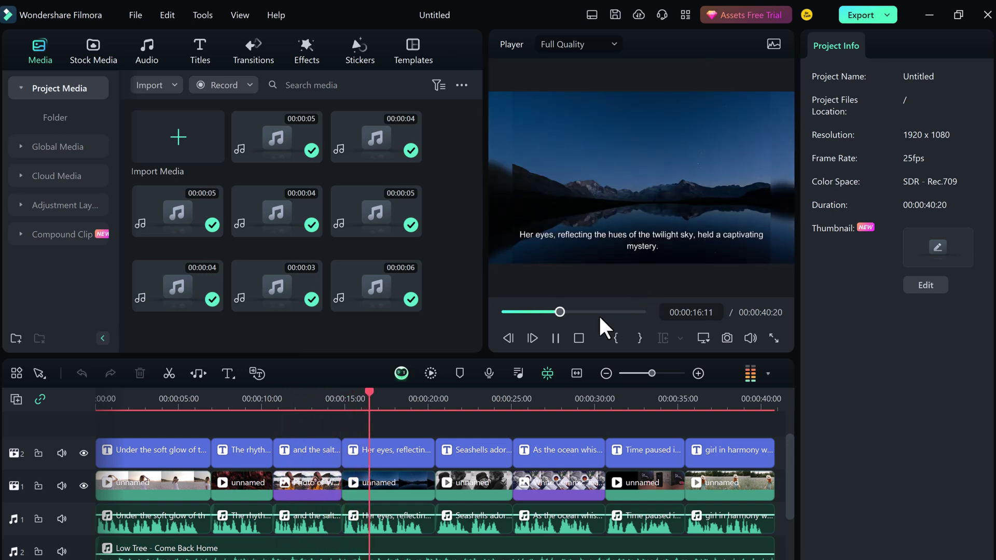
pyautogui.click(469, 400)
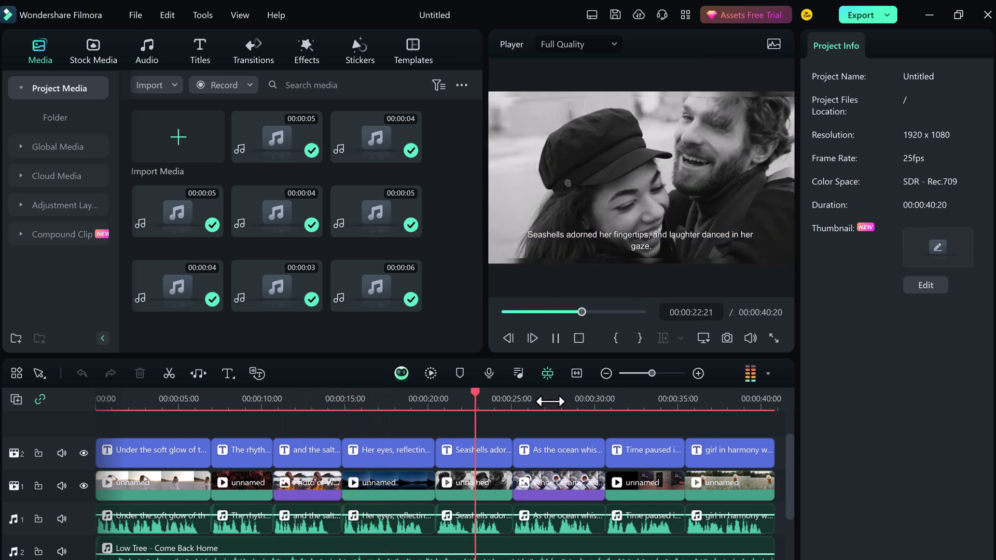
pyautogui.click(744, 399)
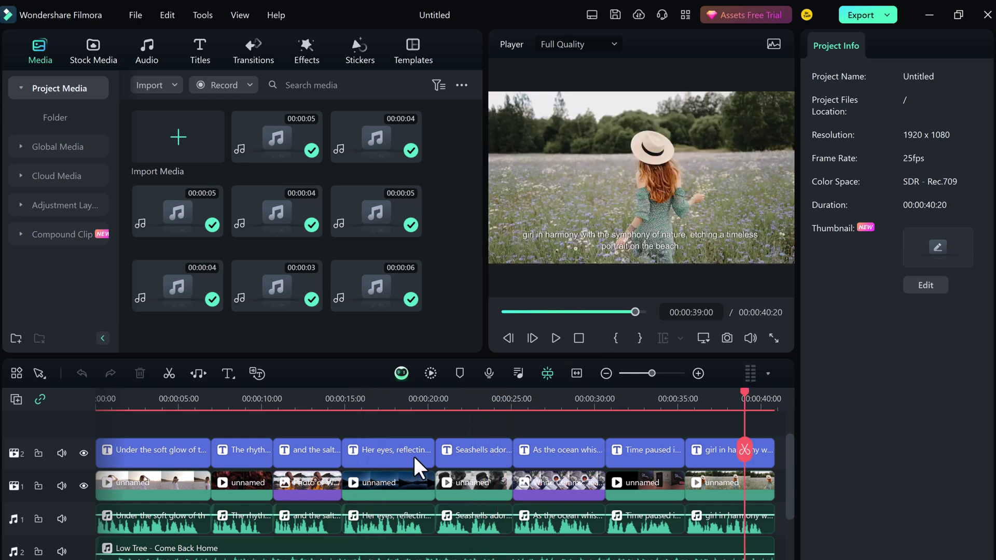
pyautogui.click(413, 454)
pyautogui.click(481, 397)
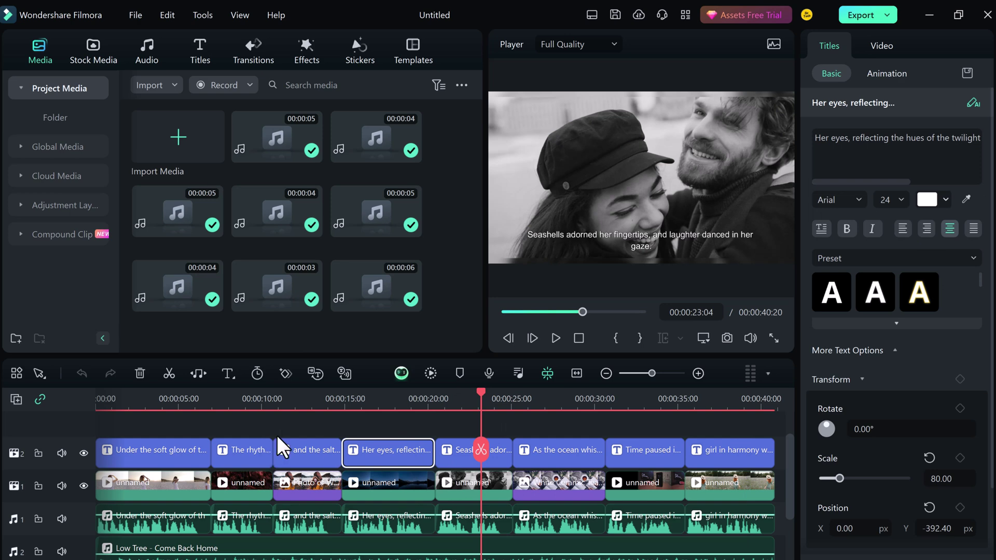
pyautogui.click(304, 420)
pyautogui.click(304, 416)
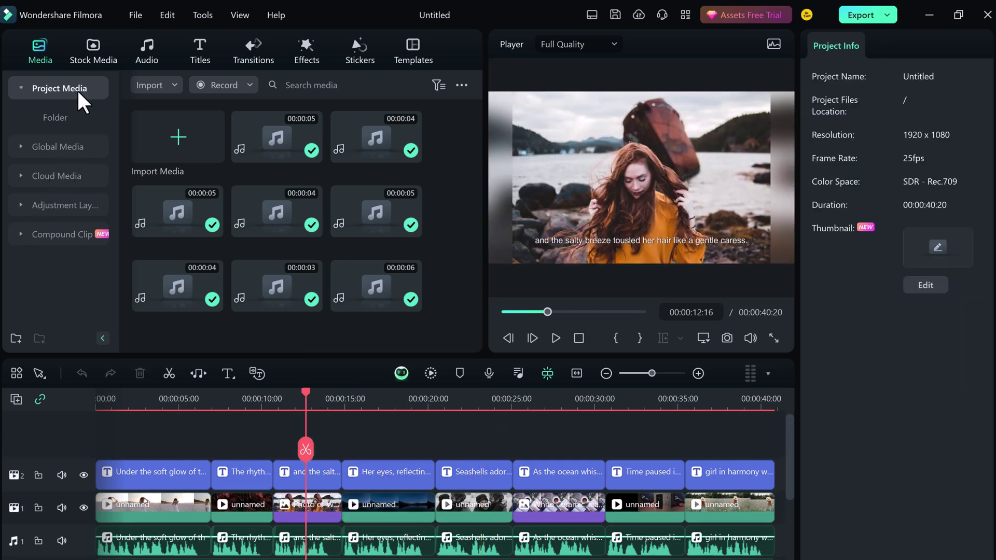
# Browse Stock Media's Solid Color, AI Image and Favorites, then show the Scenes backgrounds
pyautogui.click(90, 57)
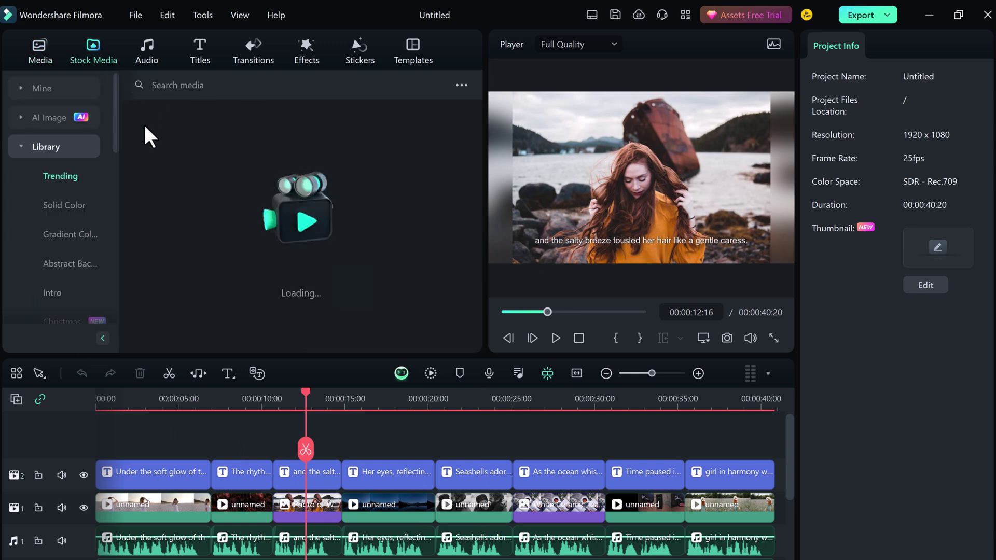
pyautogui.click(55, 202)
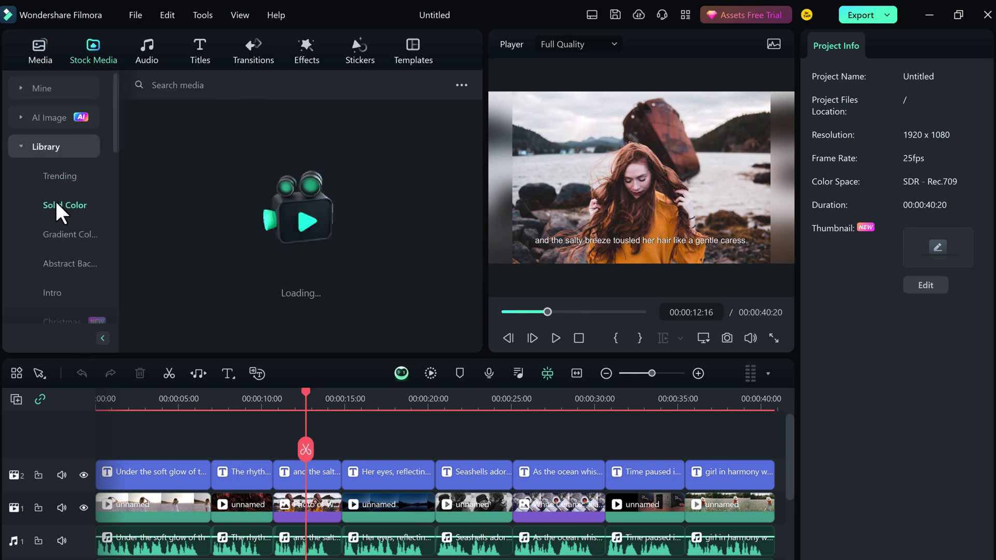
pyautogui.click(52, 114)
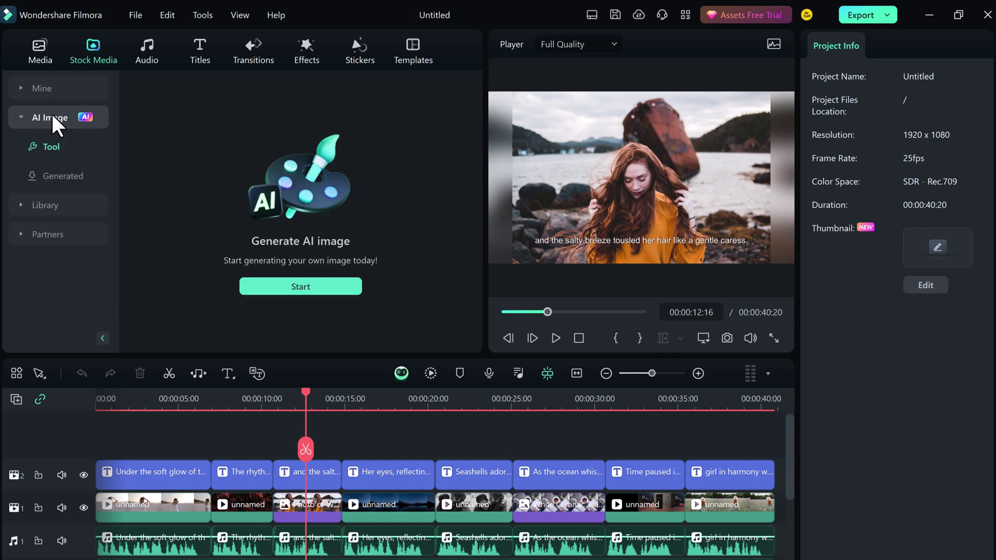
pyautogui.click(45, 90)
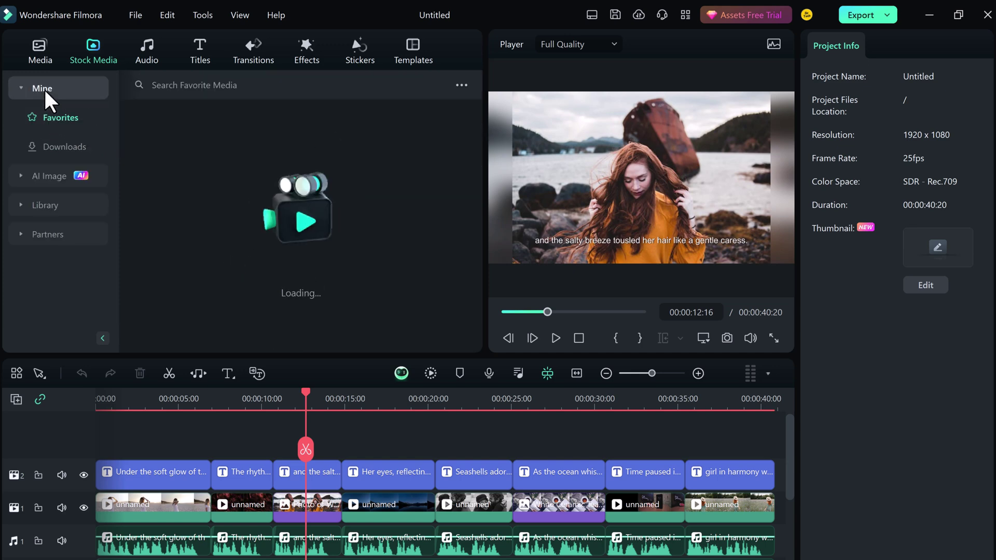
pyautogui.click(19, 205)
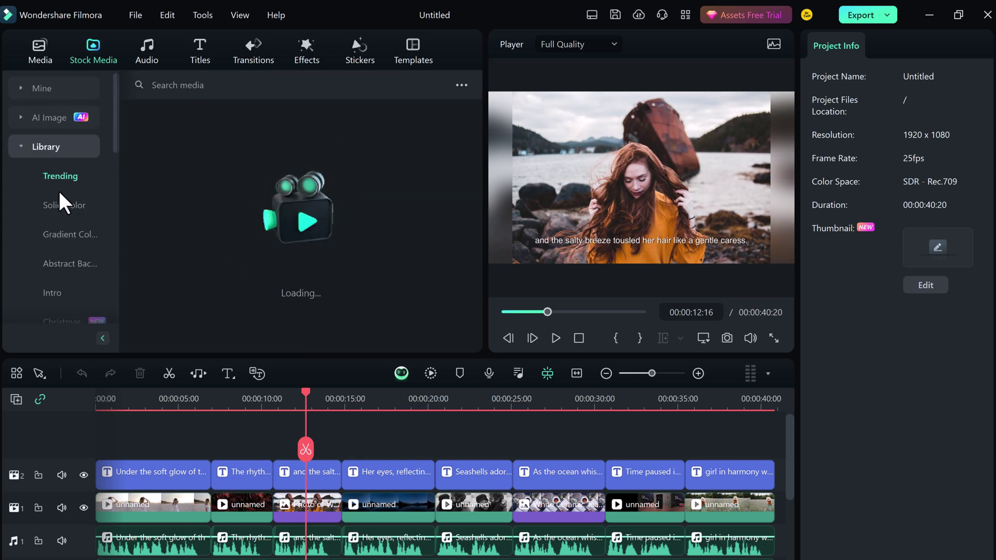
pyautogui.scroll(-3, 61, 197)
pyautogui.click(56, 292)
pyautogui.scroll(-3, 206, 273)
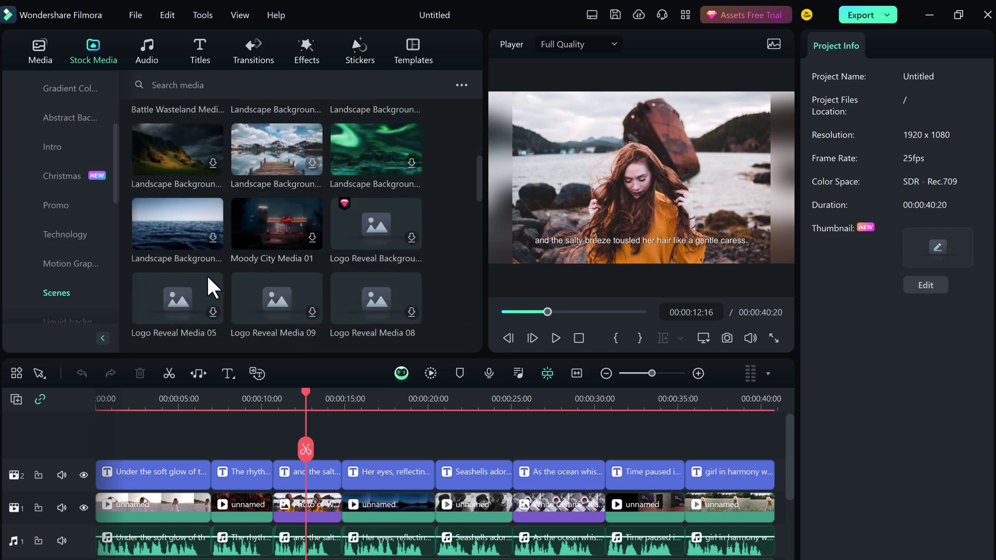
pyautogui.click(179, 399)
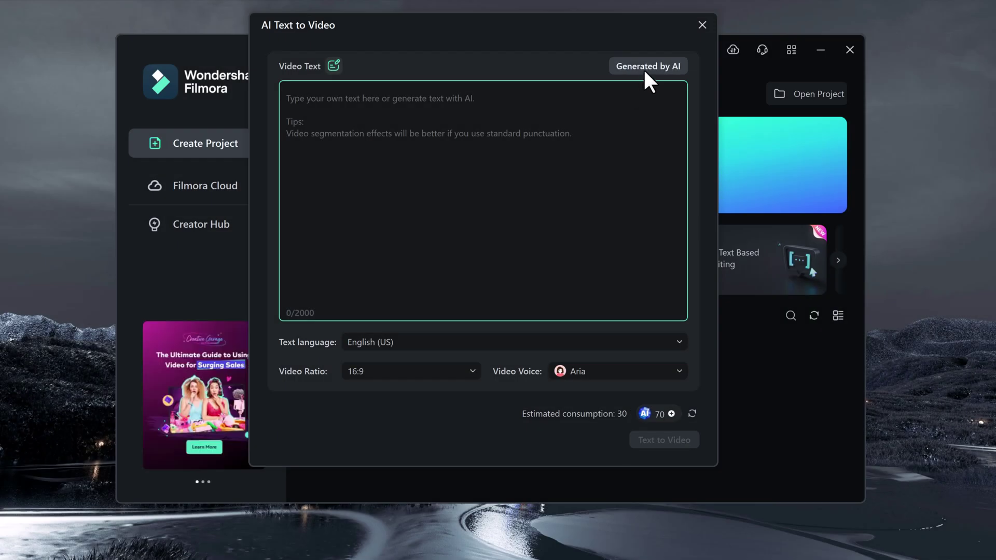
# Set up an informative article with the topic 'How to Earn Money Online'
pyautogui.click(643, 68)
pyautogui.click(390, 91)
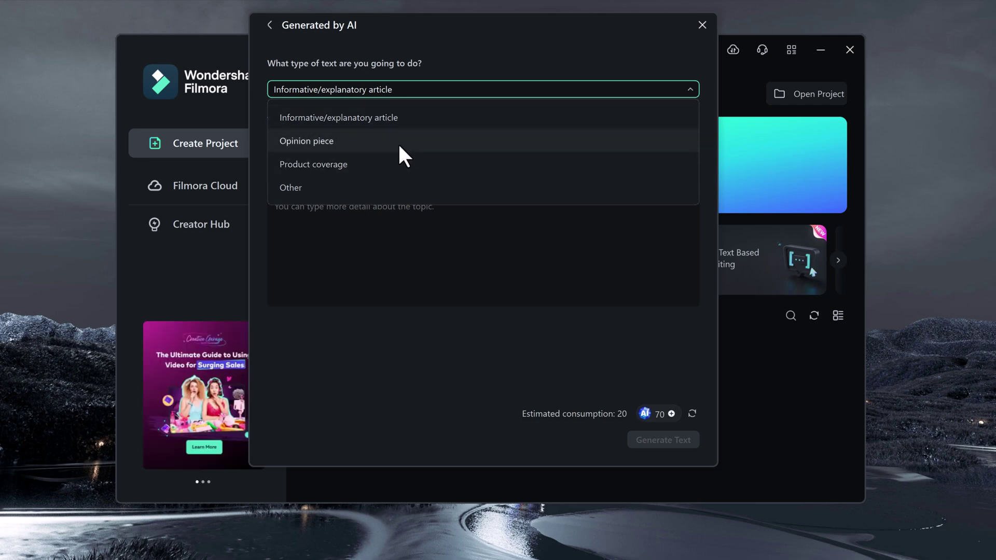
pyautogui.click(402, 118)
pyautogui.click(382, 151)
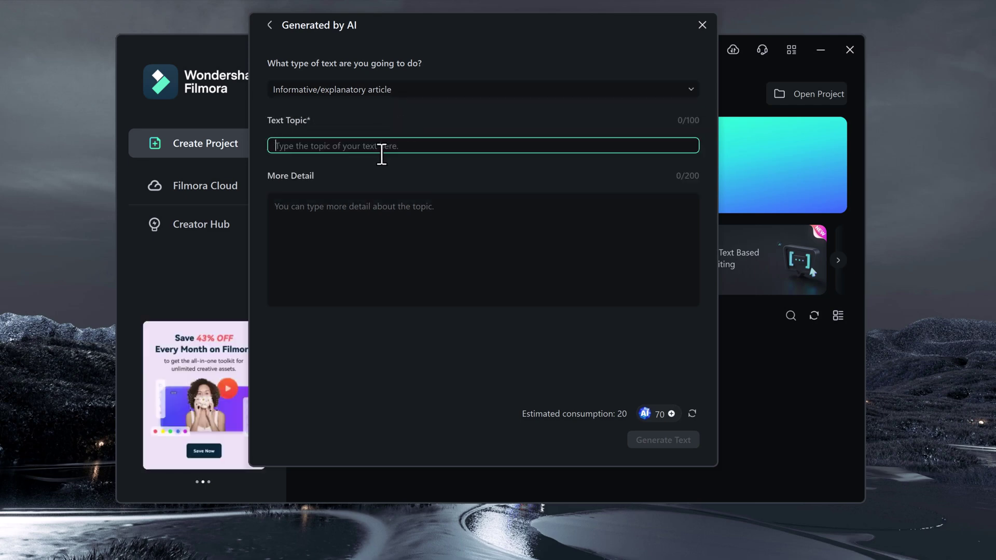
pyautogui.write('How to E')
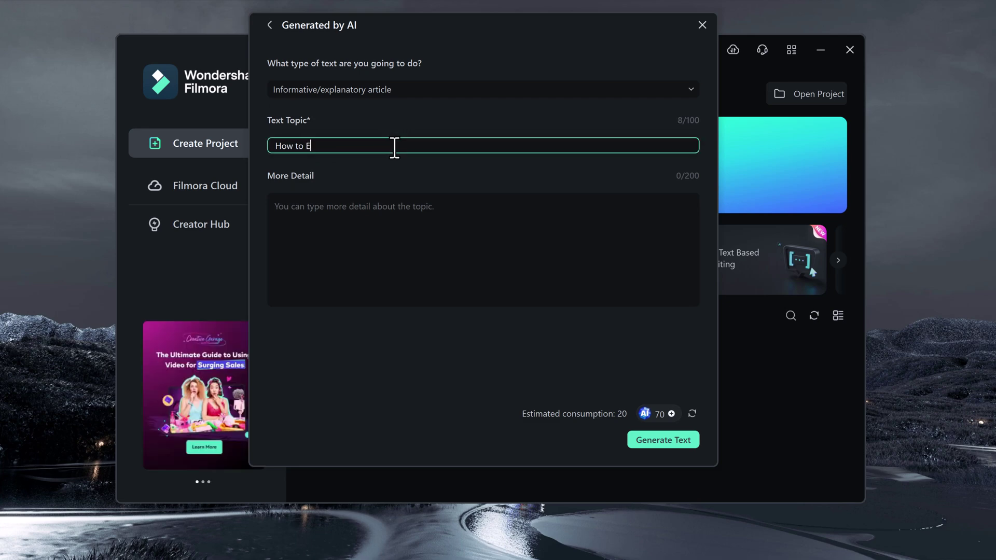
pyautogui.write('arn Money O')
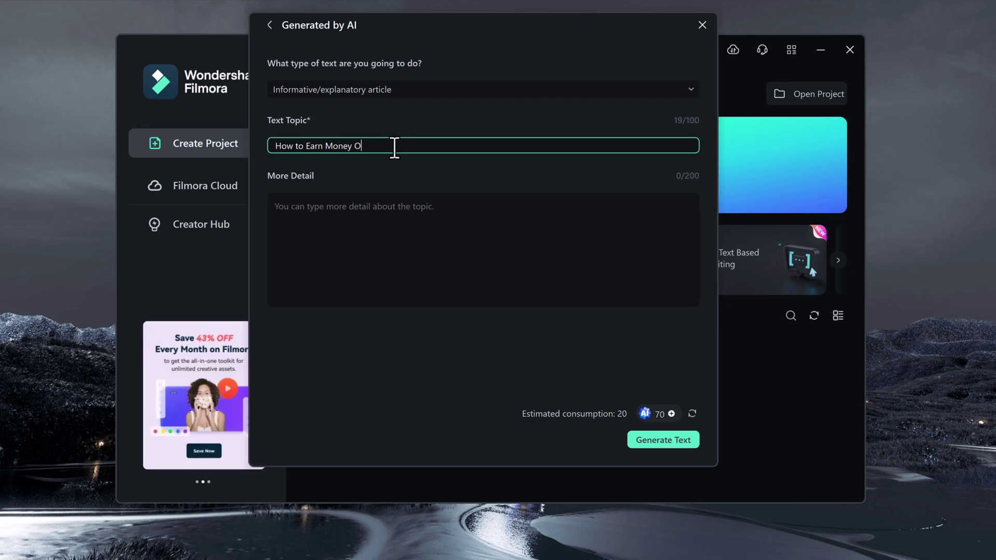
pyautogui.write('nline')
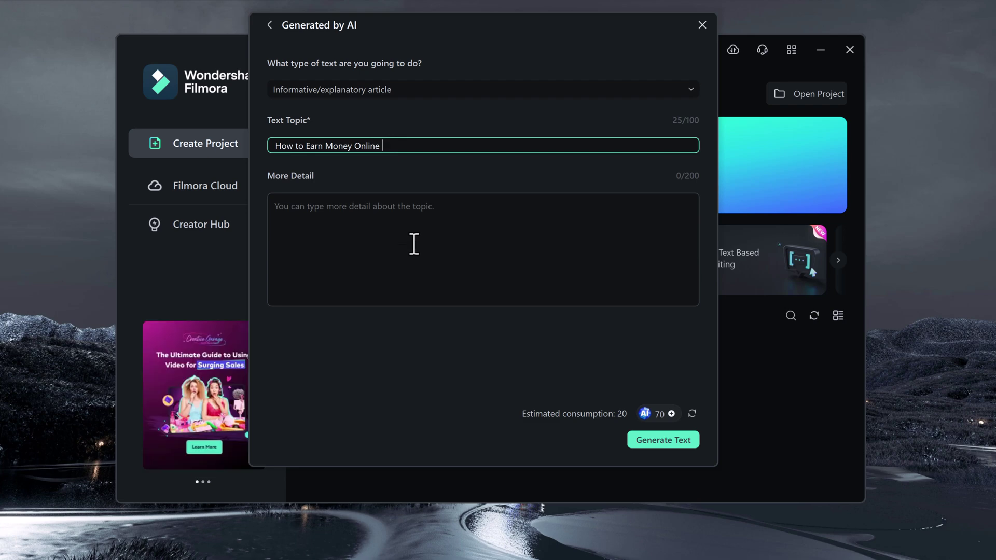
# Copy the topic into More Detail, add 'without investment. Also like and subscribe to our channel.', and generate
pyautogui.tripleClick(395, 149)
pyautogui.hotkey('ctrl', 'c')
pyautogui.click(394, 225)
pyautogui.hotkey('ctrl', 'v')
pyautogui.write('w')
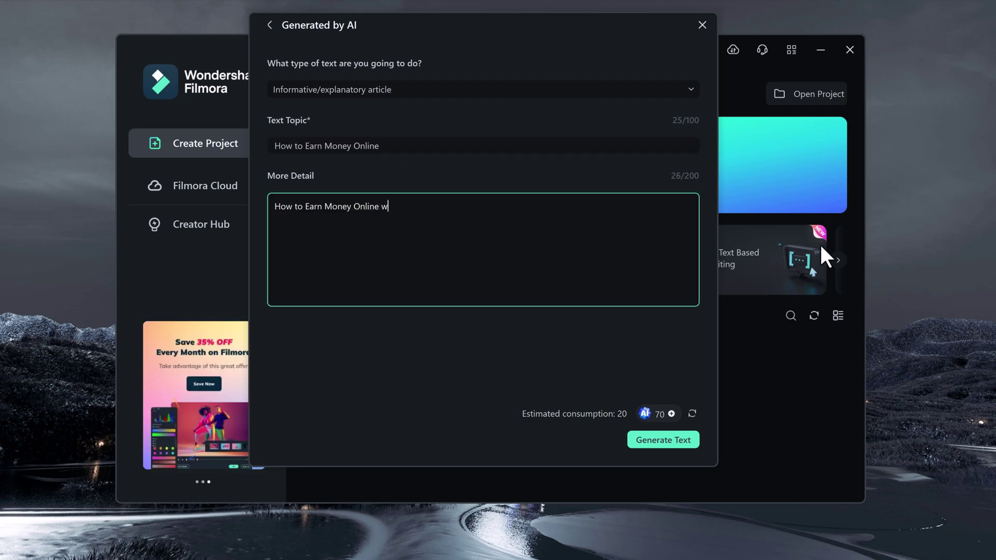
pyautogui.write('ithout investment. ')
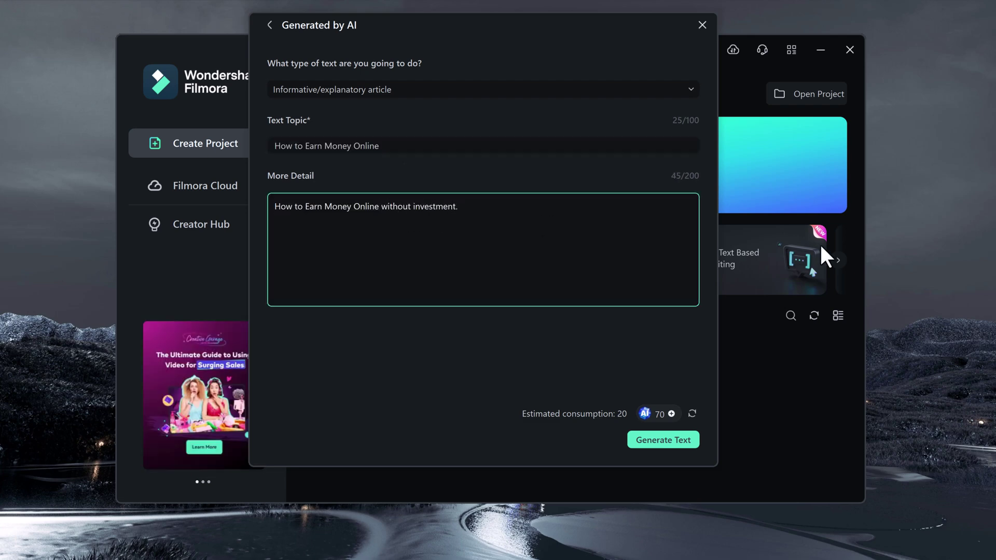
pyautogui.write('Also like and sub')
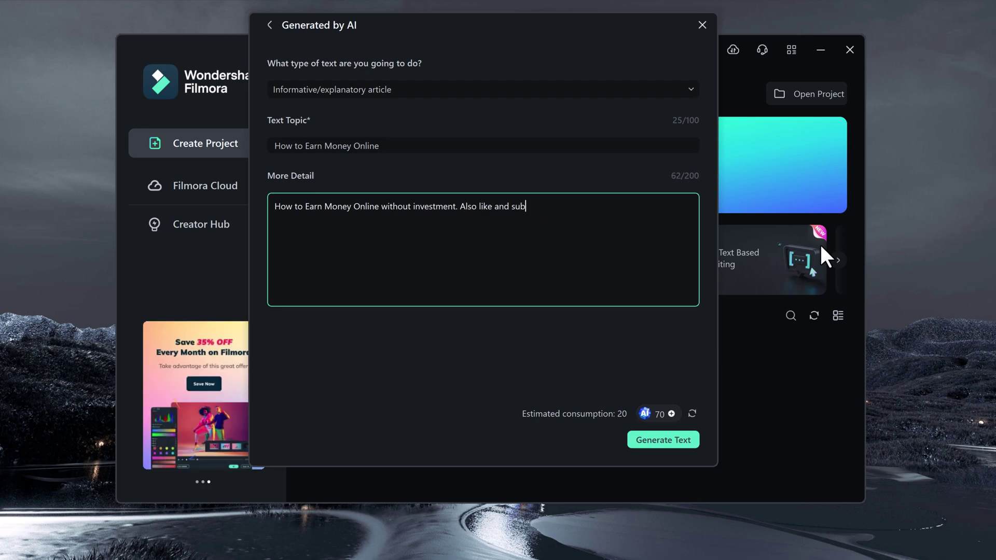
pyautogui.write('scribe to our channel.')
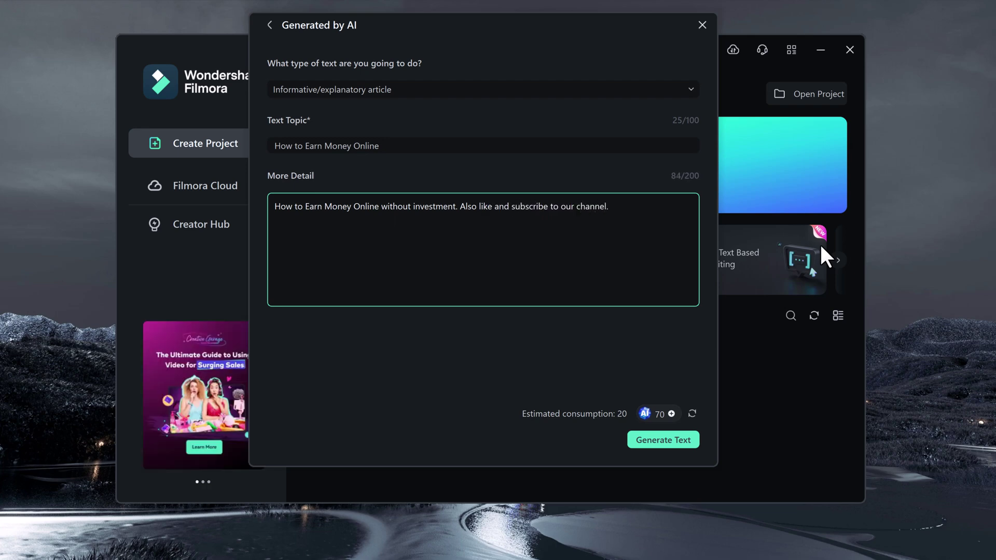
pyautogui.click(662, 440)
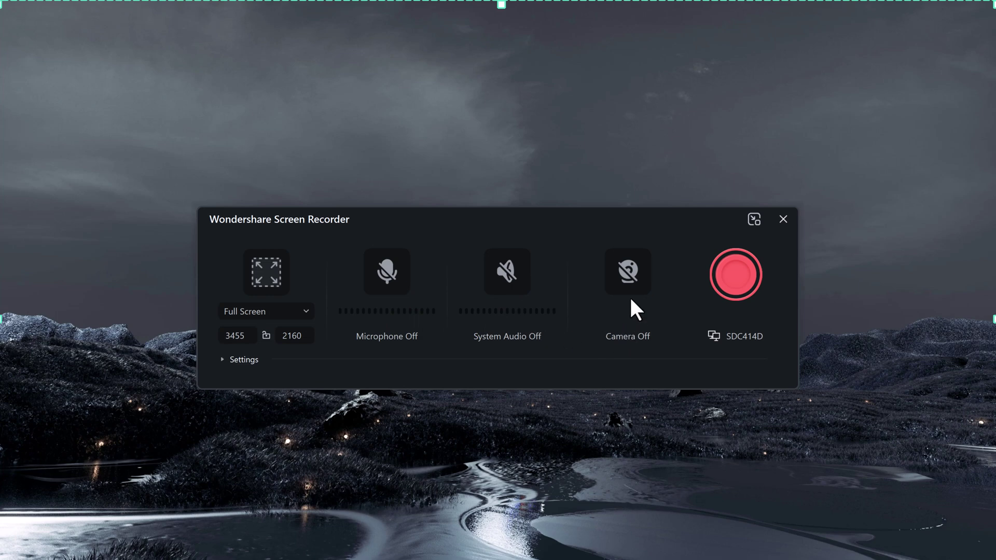
# Reveal the recorder settings, move the window up, and start the full-screen recording
pyautogui.click(238, 363)
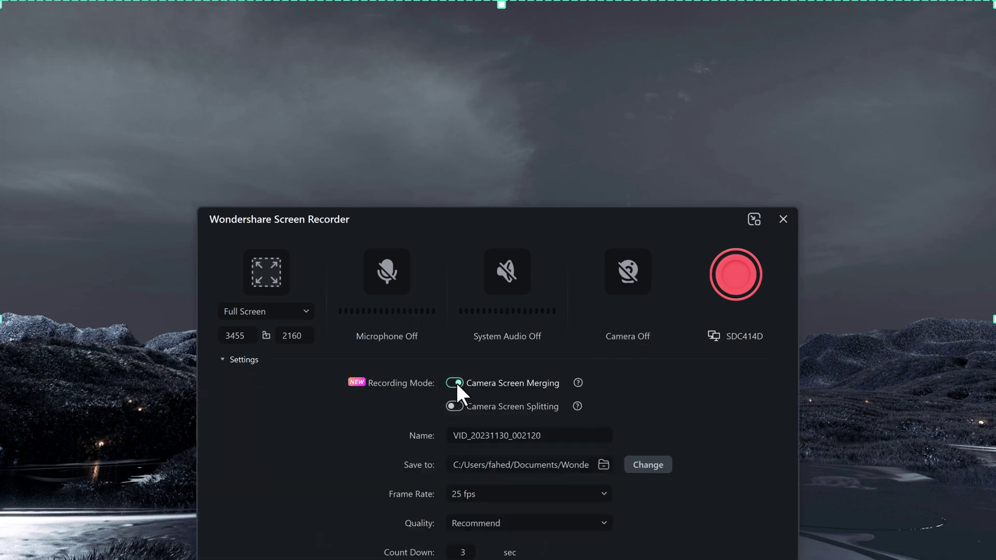
pyautogui.moveTo(550, 224); pyautogui.dragTo(541, 15)
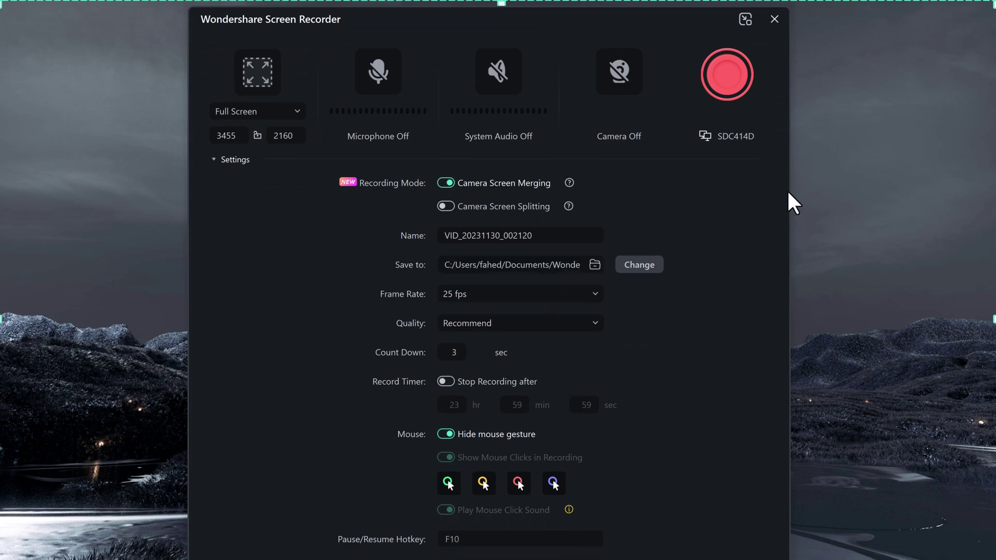
pyautogui.click(726, 75)
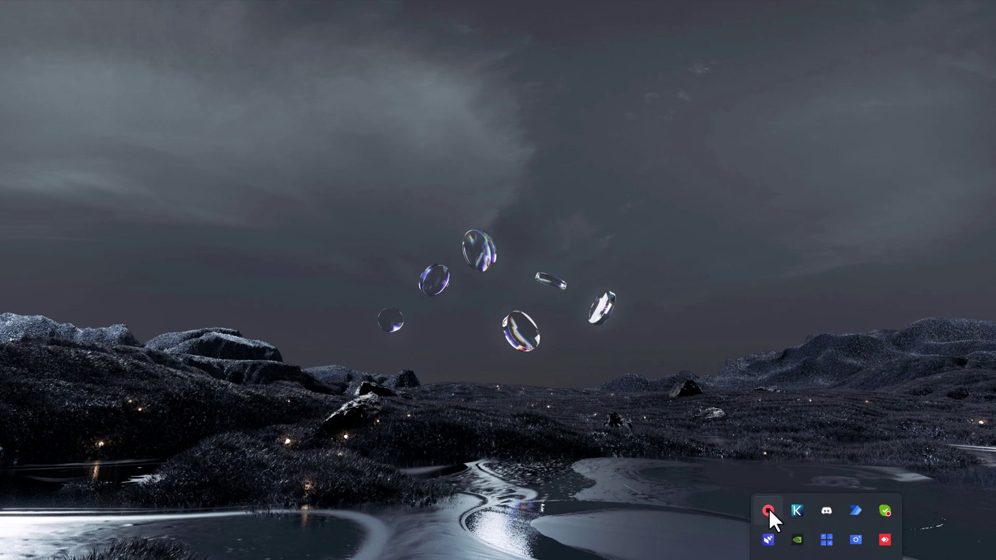
# Stop the screen recording from the tray icon and close the recorder
pyautogui.rightClick(767, 507)
pyautogui.click(786, 534)
pyautogui.click(773, 19)
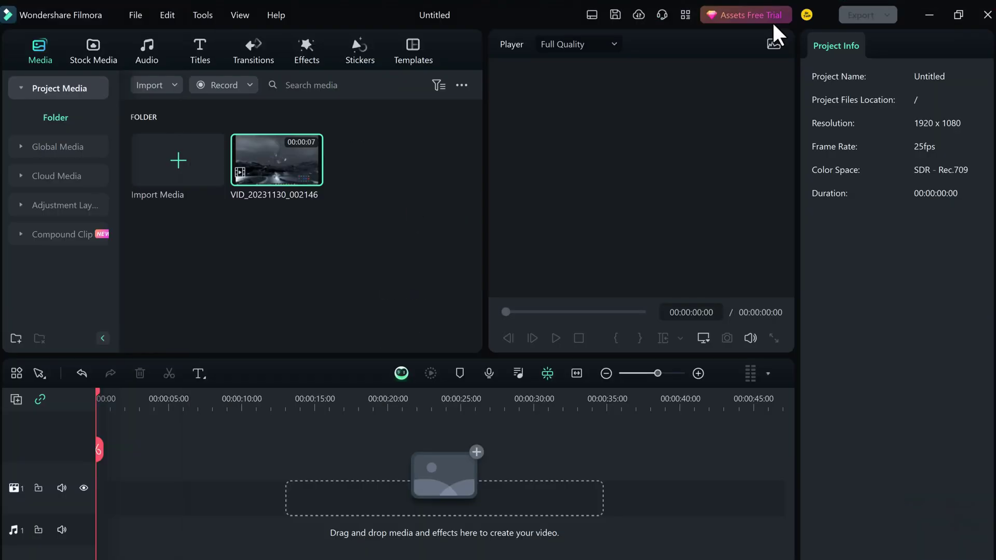
# Add VID_20231130_002146 to the timeline with Match to Media, then select the clip
pyautogui.doubleClick(269, 173)
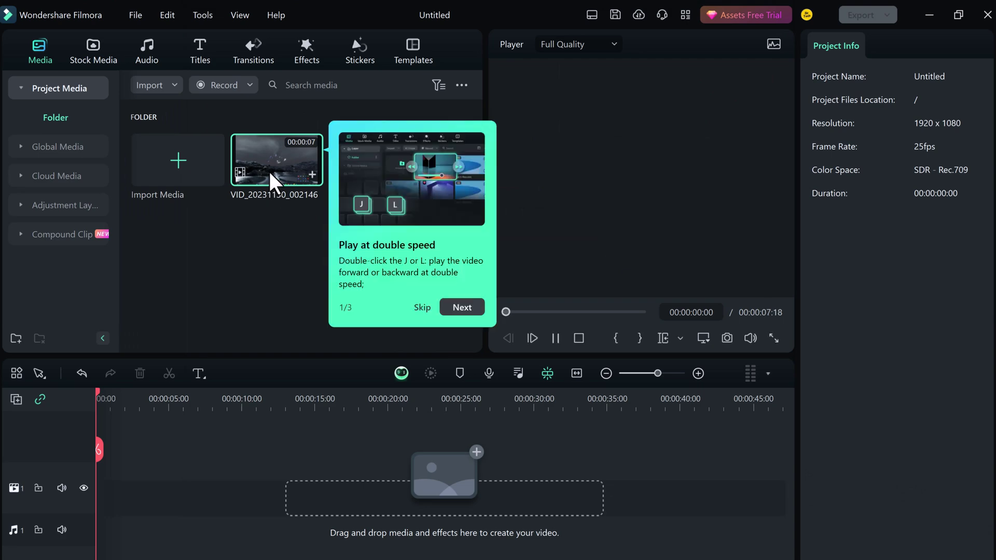
pyautogui.click(408, 307)
pyautogui.click(311, 176)
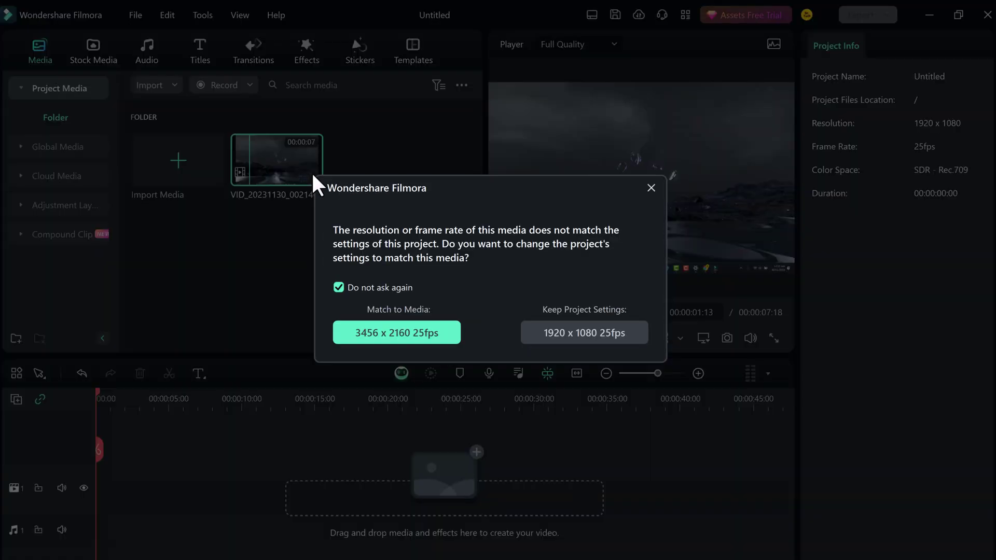
pyautogui.click(415, 335)
pyautogui.click(150, 404)
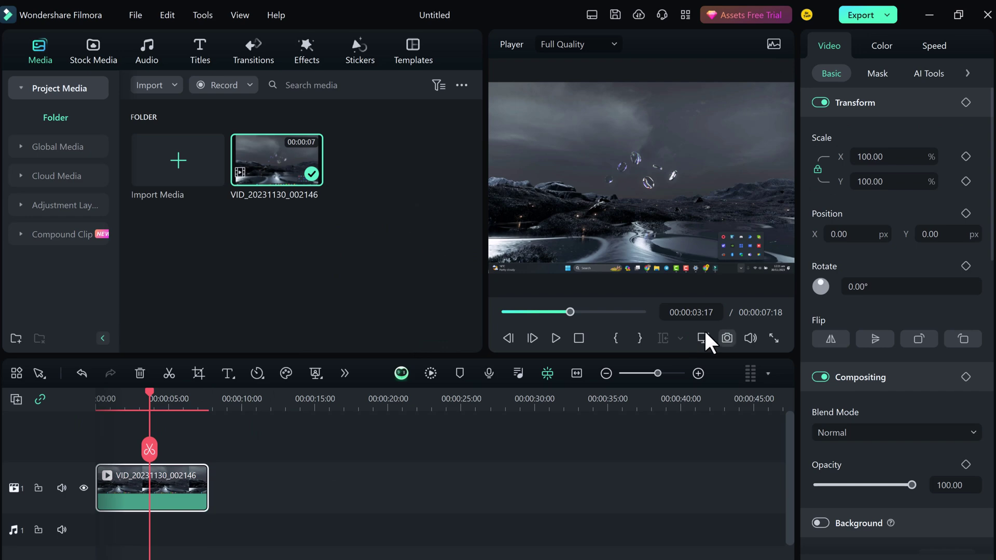
pyautogui.click(329, 486)
pyautogui.click(178, 484)
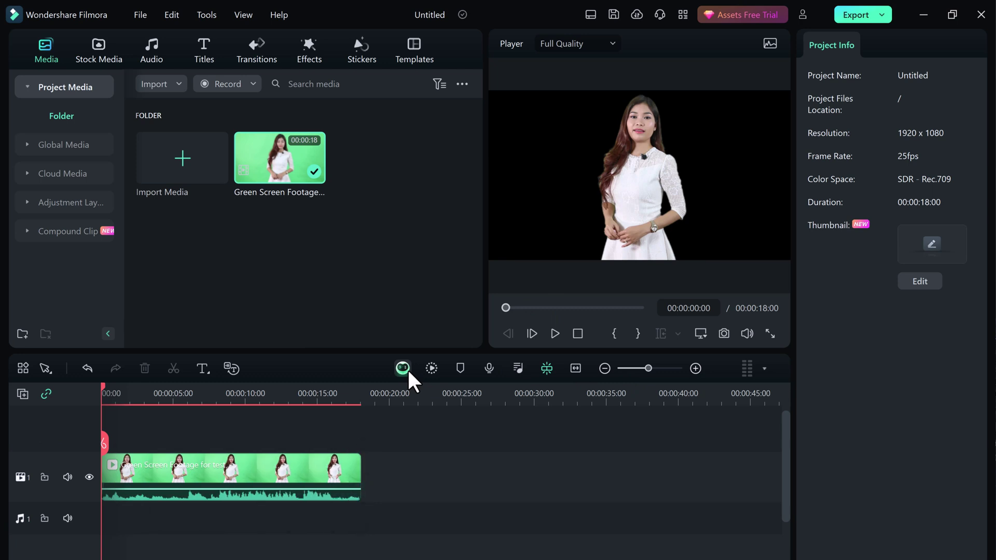
# Ask Copilot 'how to create ai image' and send the question
pyautogui.click(407, 370)
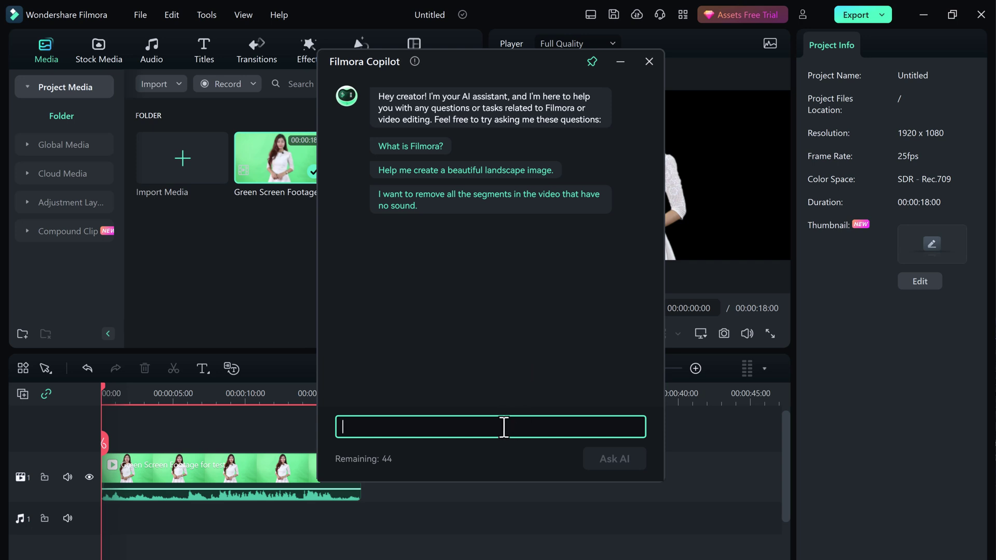
pyautogui.write('how')
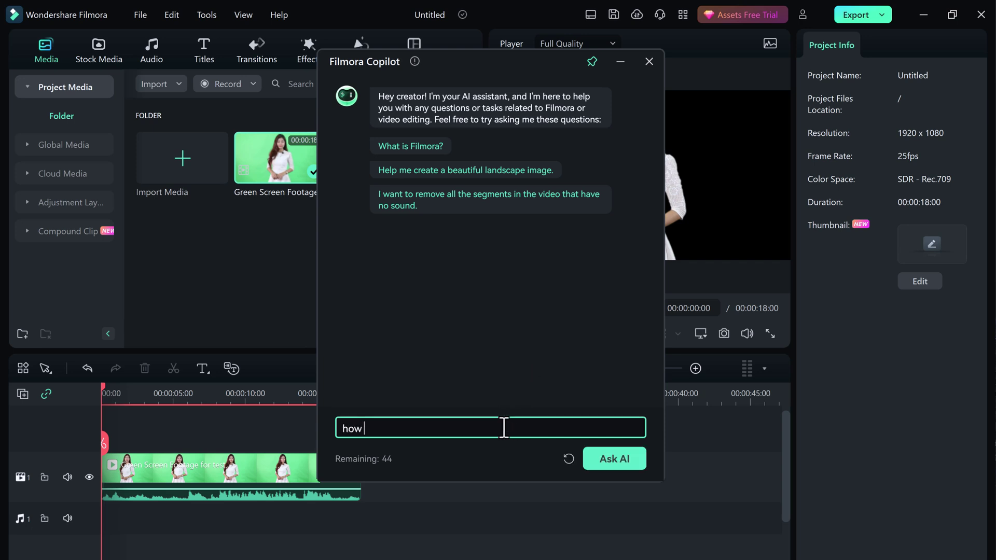
pyautogui.write('to creagte')
pyautogui.press('BackSpace')
pyautogui.press('BackSpace')
pyautogui.press('BackSpace')
pyautogui.write('te ai ')
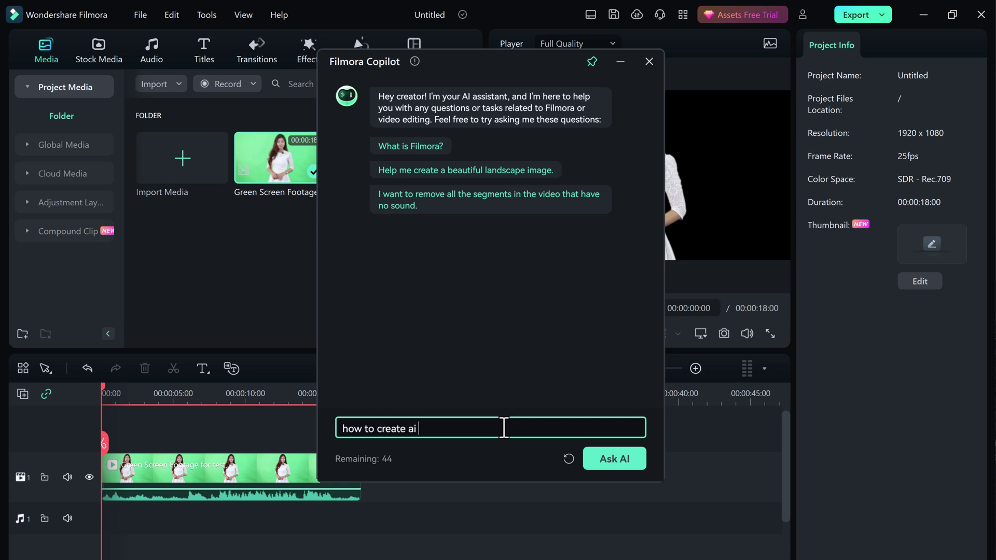
pyautogui.write('image')
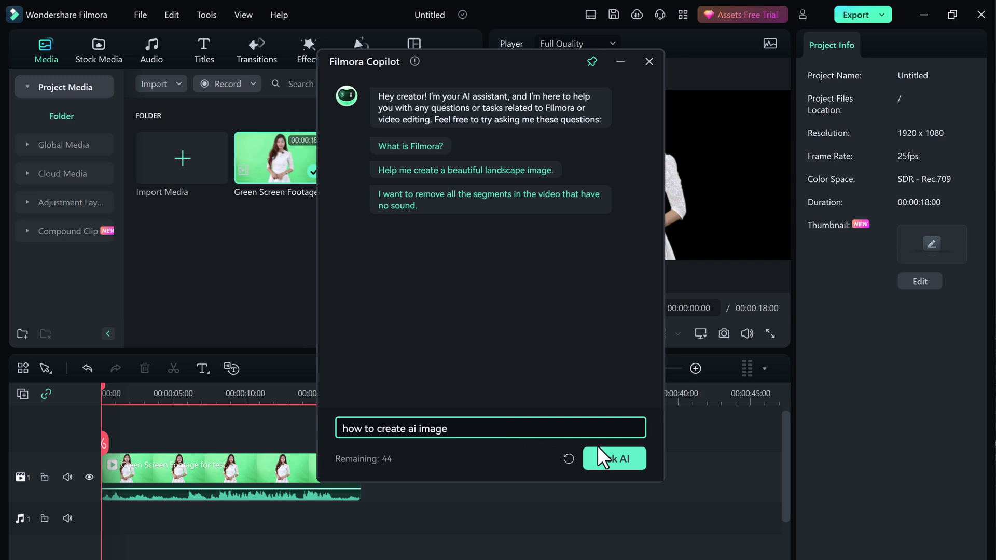
pyautogui.click(610, 460)
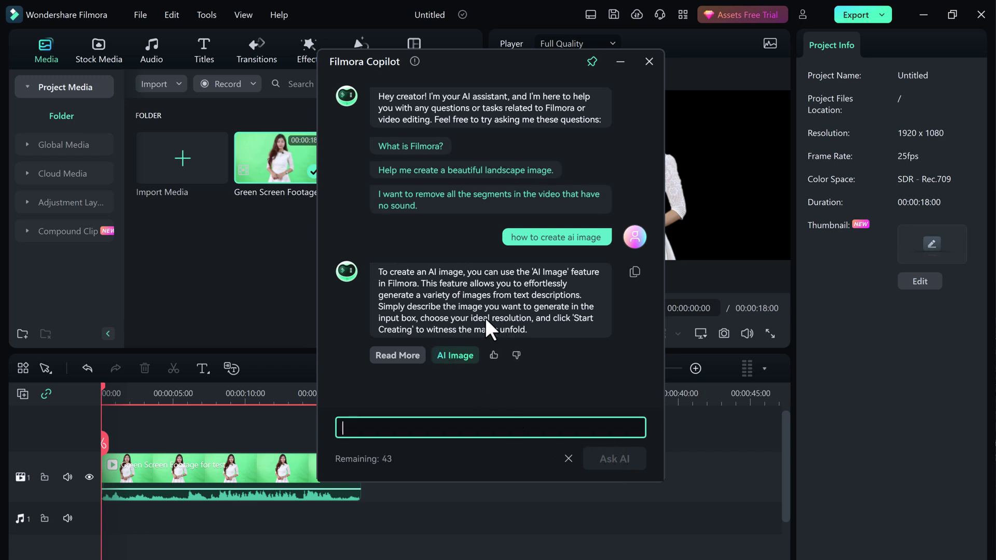
# Open AI Image from Copilot's answer and generate images of 'Youtube video studio'
pyautogui.click(466, 362)
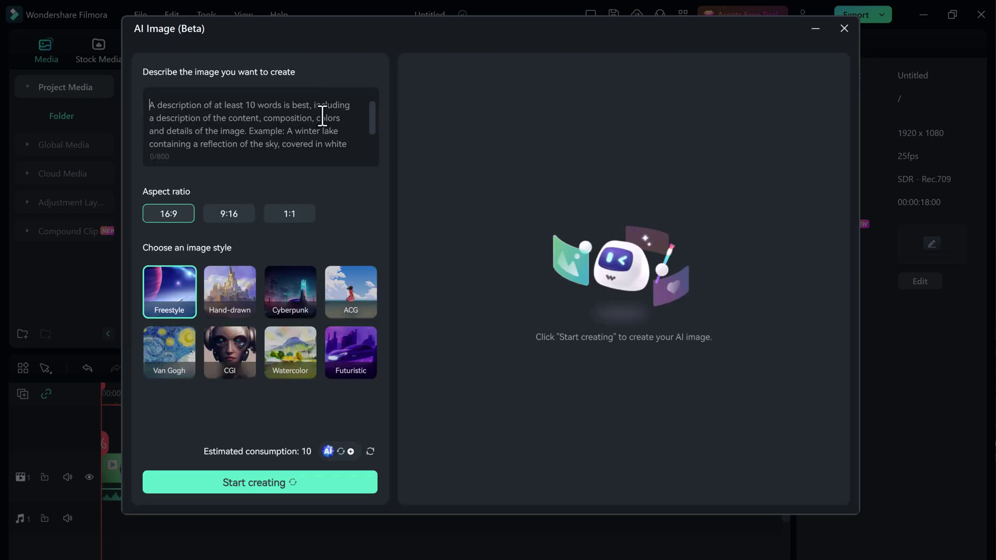
pyautogui.click(323, 115)
pyautogui.write('Y')
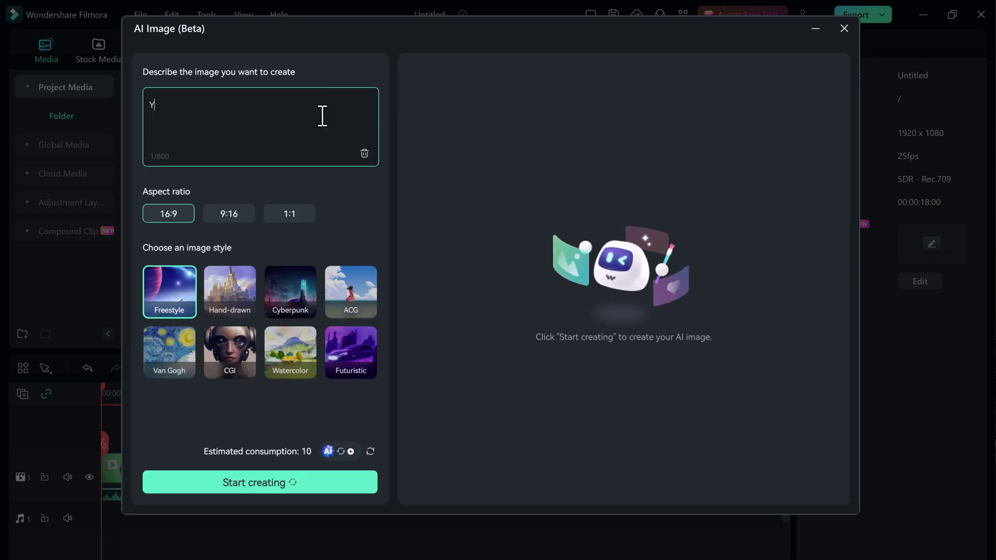
pyautogui.write('outube video st')
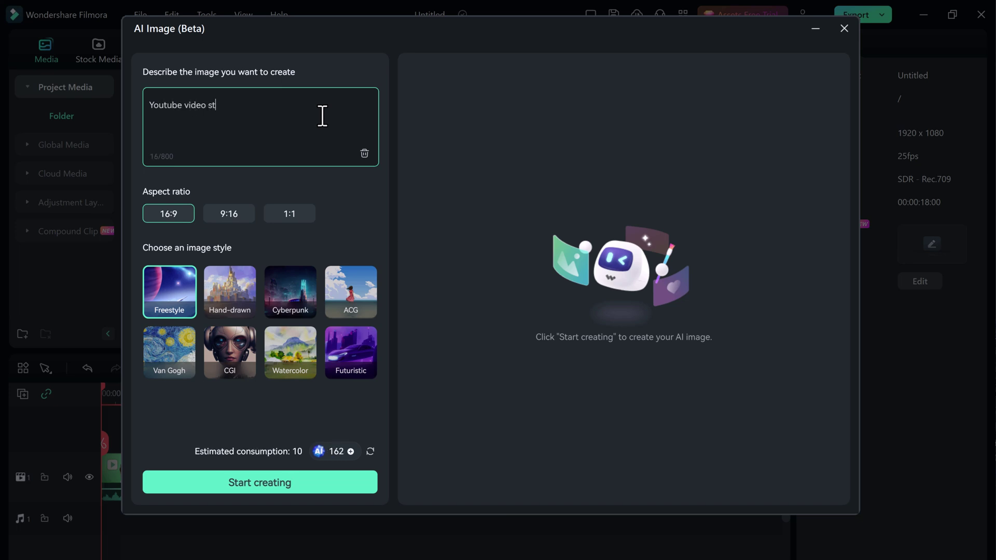
pyautogui.write('udio')
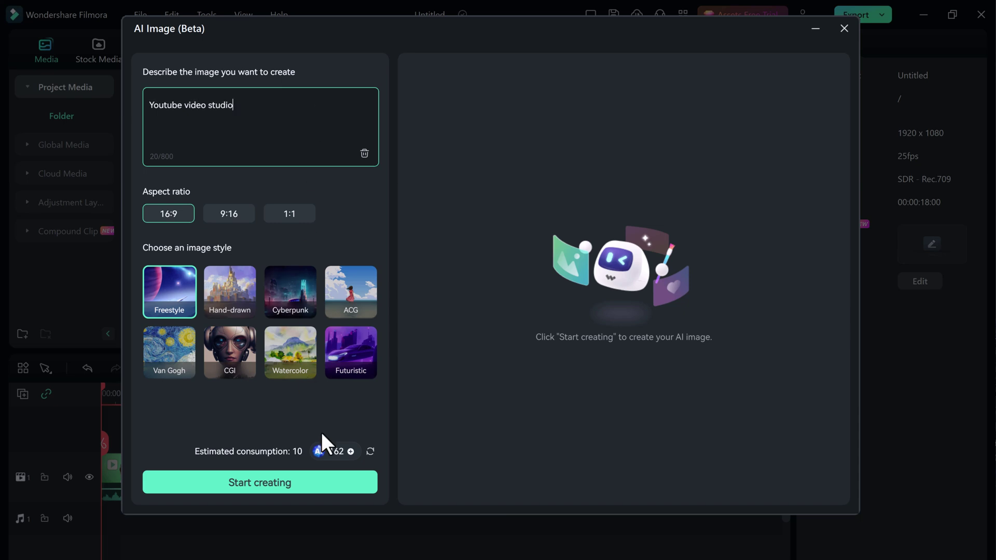
pyautogui.click(309, 493)
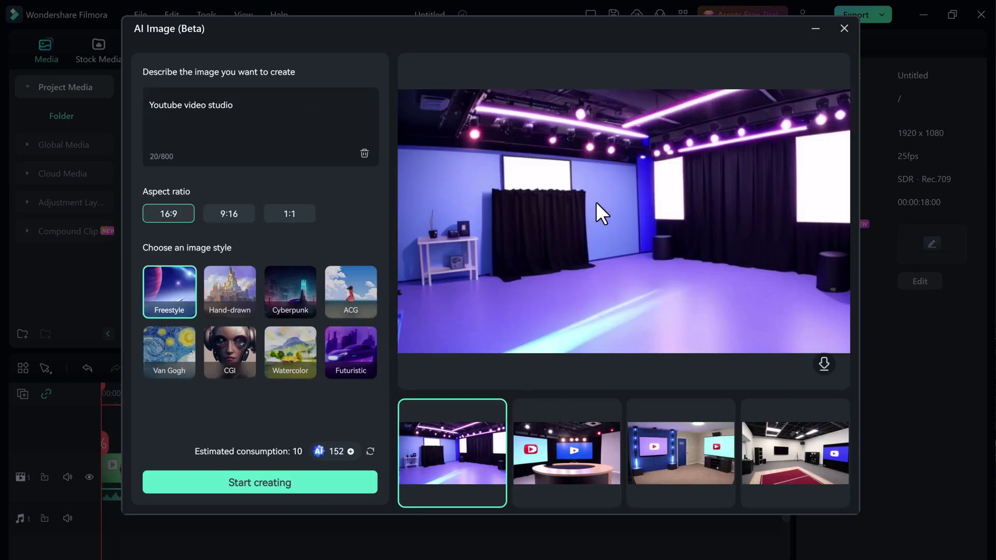
# Choose the red-carpet studio image and download it to project media
pyautogui.click(651, 451)
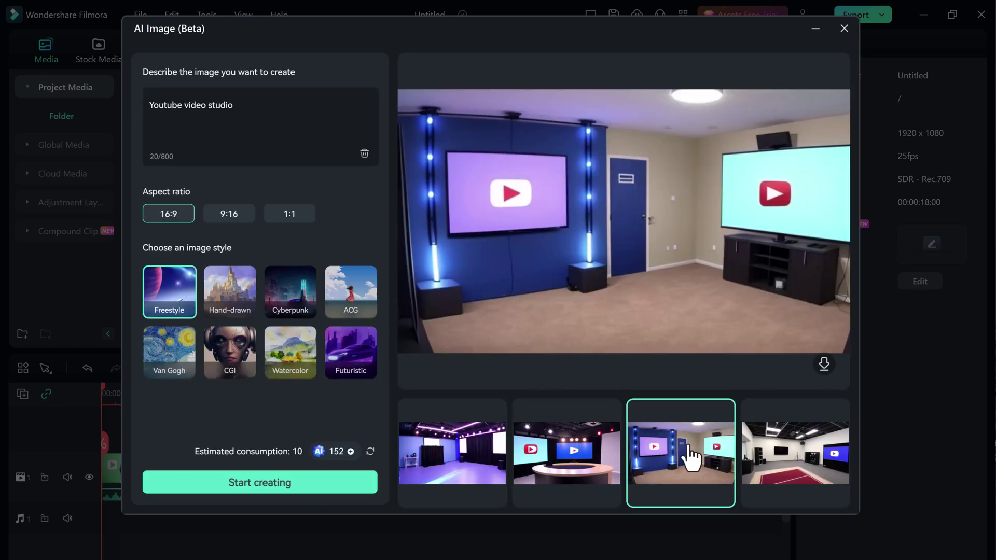
pyautogui.click(792, 470)
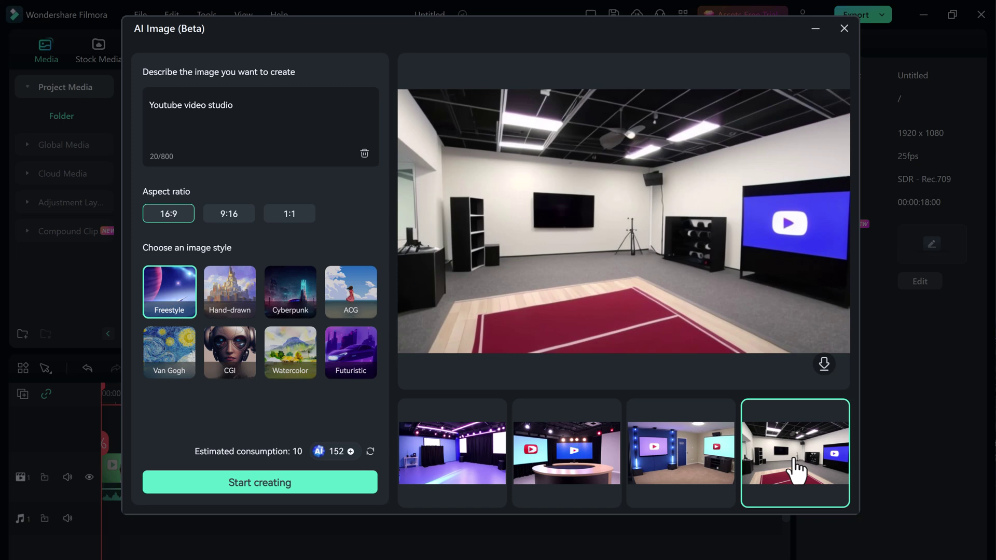
pyautogui.click(825, 364)
# Place the AI studio image on the track below the presenter and shrink the presenter overlay slightly
pyautogui.moveTo(300, 155); pyautogui.dragTo(145, 534)
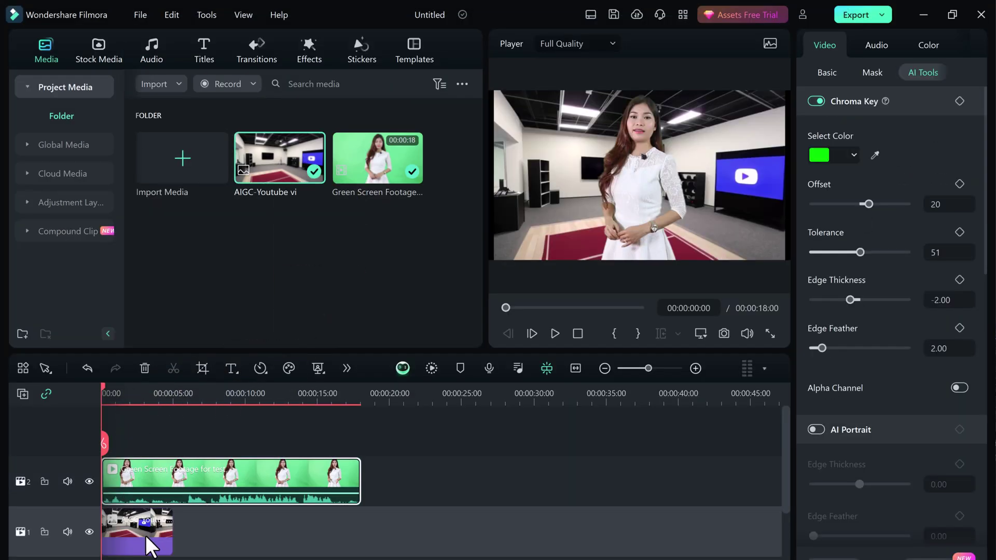
pyautogui.click(171, 539)
pyautogui.click(625, 202)
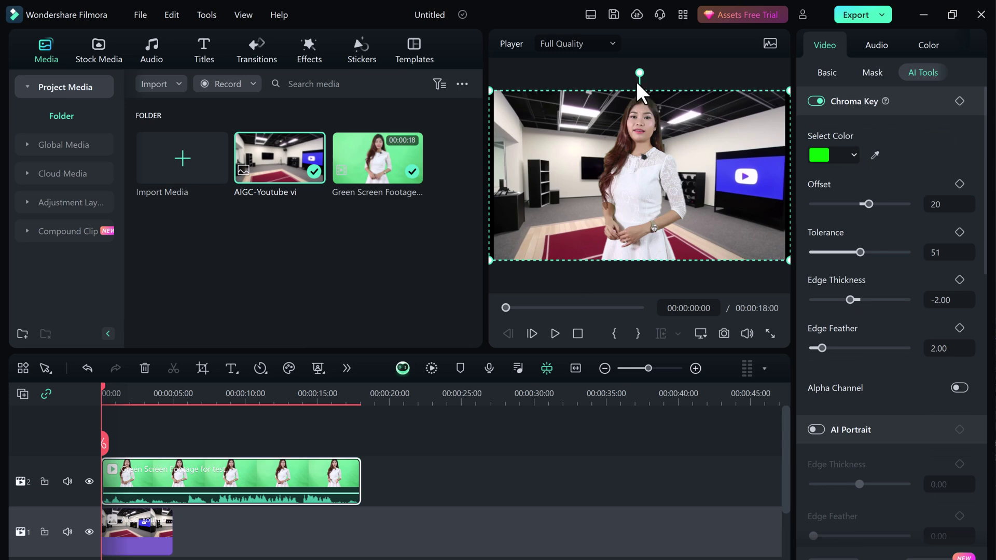
pyautogui.moveTo(487, 88); pyautogui.dragTo(499, 102)
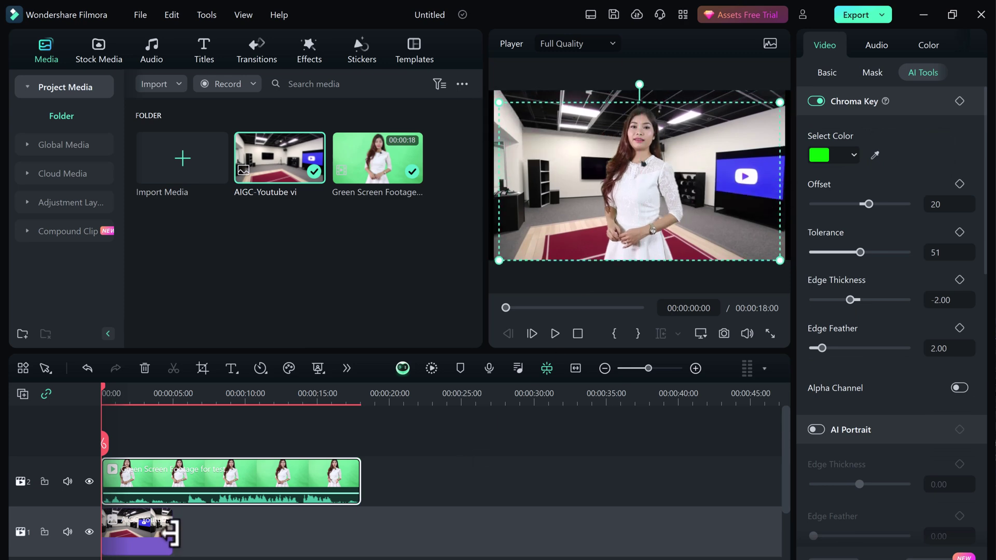
# Extend the AI image clip to 18 seconds and play back the composite
pyautogui.moveTo(172, 532); pyautogui.dragTo(360, 531)
pyautogui.click(417, 505)
pyautogui.click(553, 333)
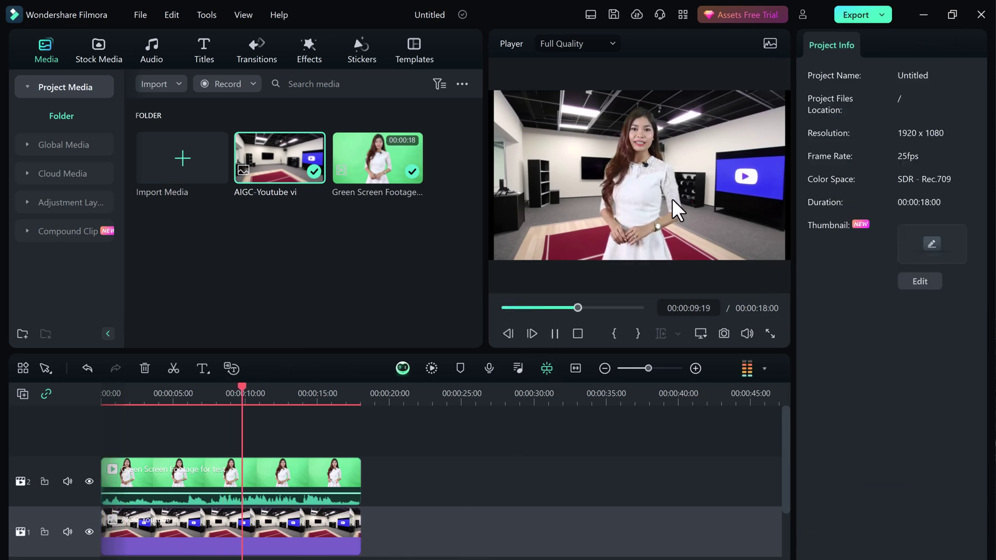
# Split the green-screen clip at 00:00:10:10 and reopen Copilot
pyautogui.click(621, 235)
pyautogui.click(250, 443)
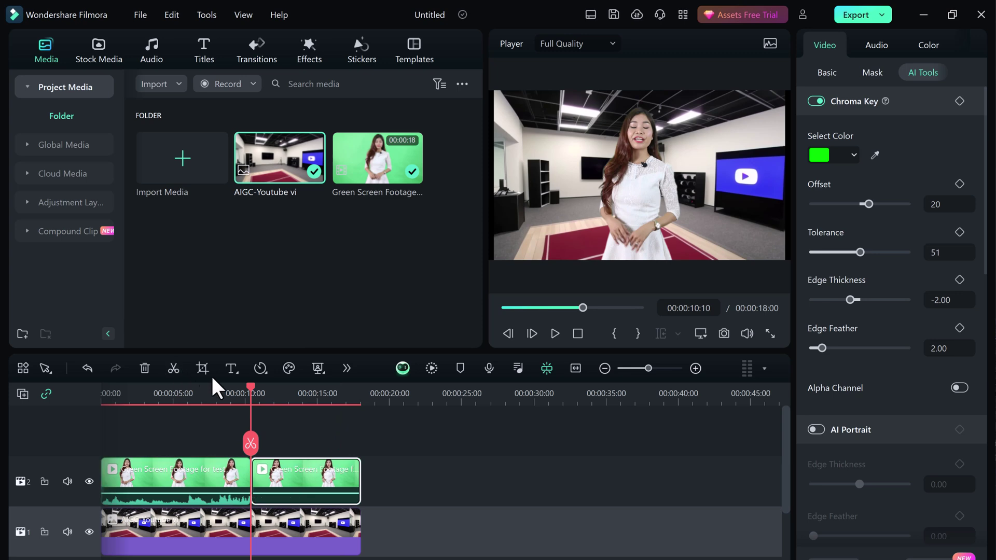
pyautogui.click(403, 368)
# Ask Copilot 'how to add transitions' and view the types of transitions, including fire
pyautogui.click(456, 433)
pyautogui.write('how ')
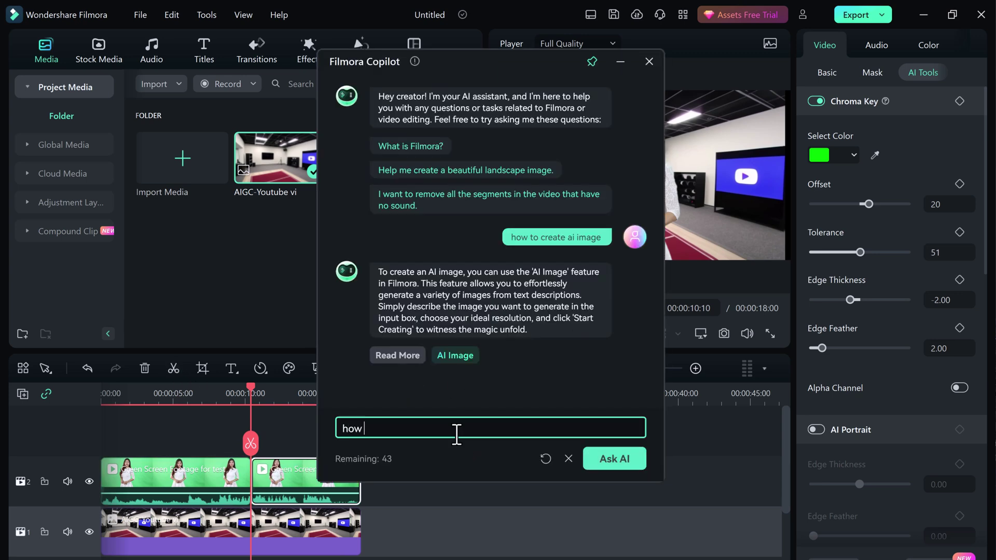
pyautogui.write('to add transition s')
pyautogui.click(615, 464)
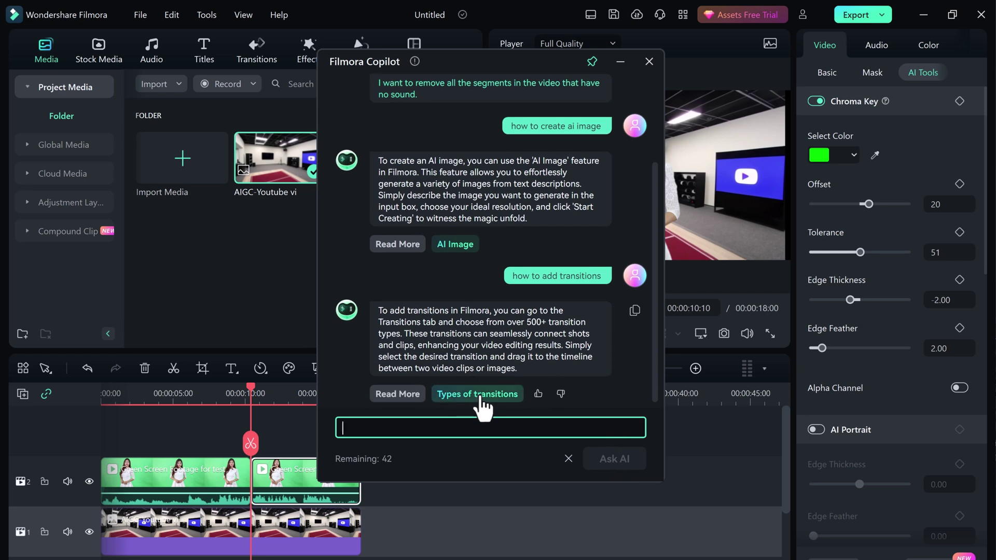
pyautogui.click(480, 395)
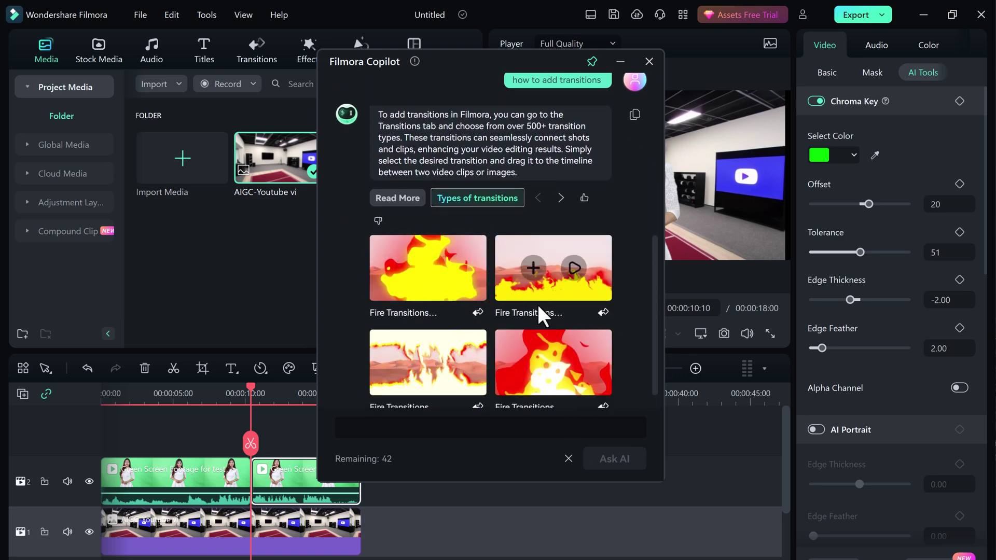
pyautogui.click(537, 303)
# Ask Copilot 'how to find ai portraits'
pyautogui.click(469, 428)
pyautogui.write('how to find')
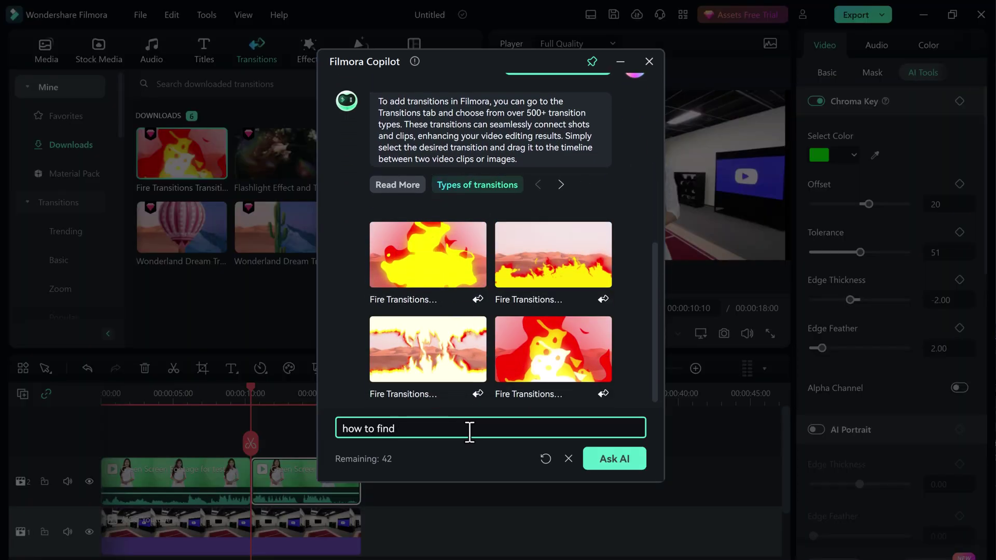
pyautogui.write(' ai portraits')
pyautogui.press('Return')
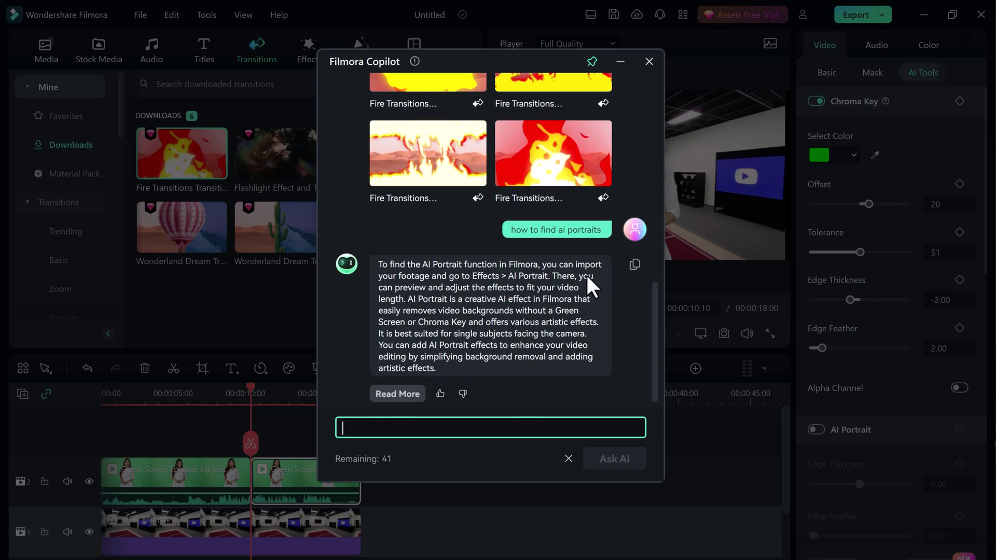
# Close Copilot and start a search in the Effects library, typing 'a'
pyautogui.click(648, 62)
pyautogui.click(315, 54)
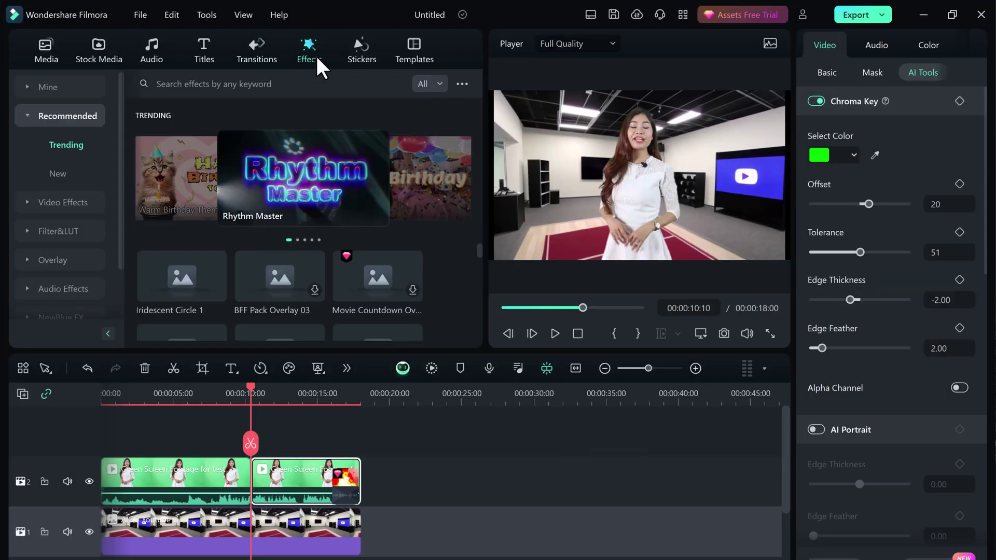
pyautogui.click(223, 86)
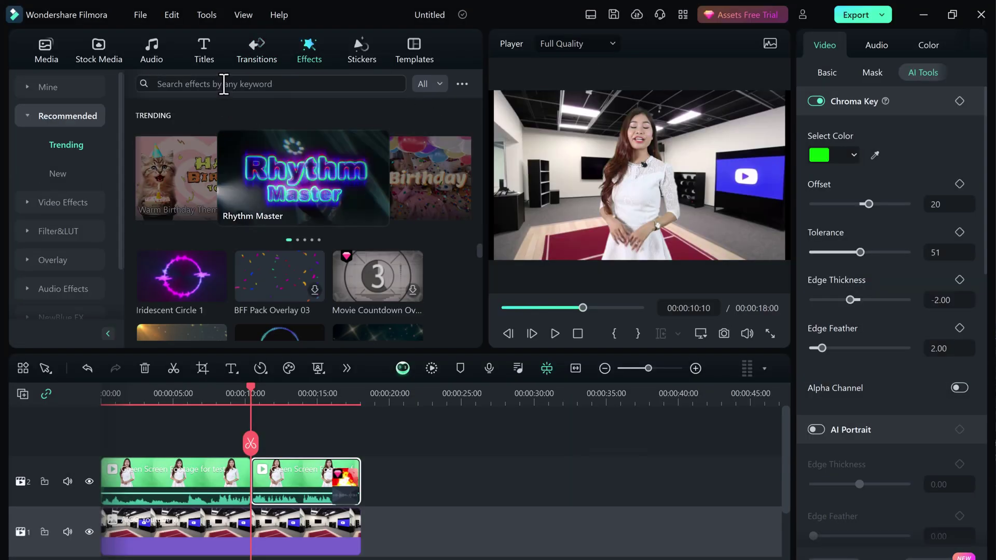
pyautogui.click(223, 85)
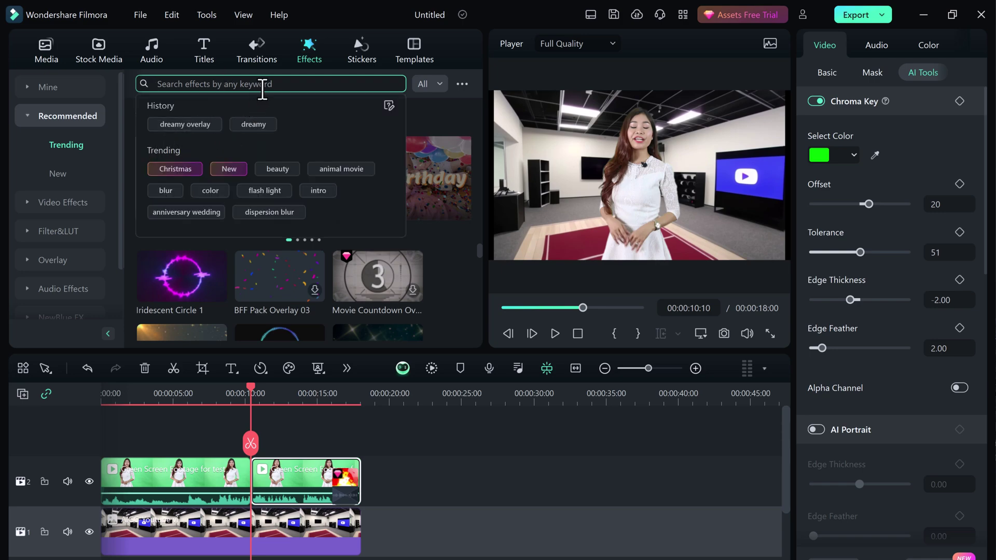
pyautogui.write('a')
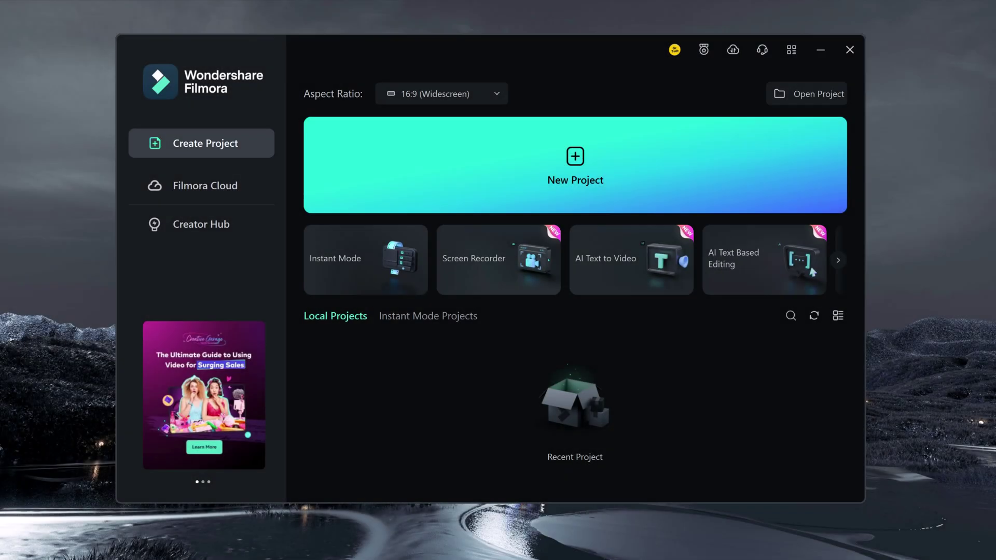
# Create a new empty project and expand AI Music in the Audio library
pyautogui.click(345, 124)
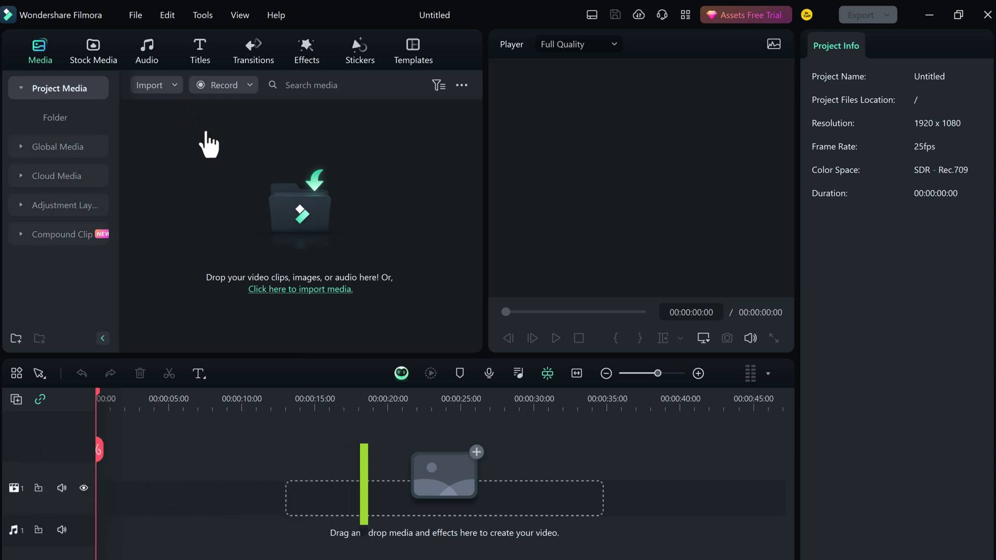
pyautogui.click(147, 51)
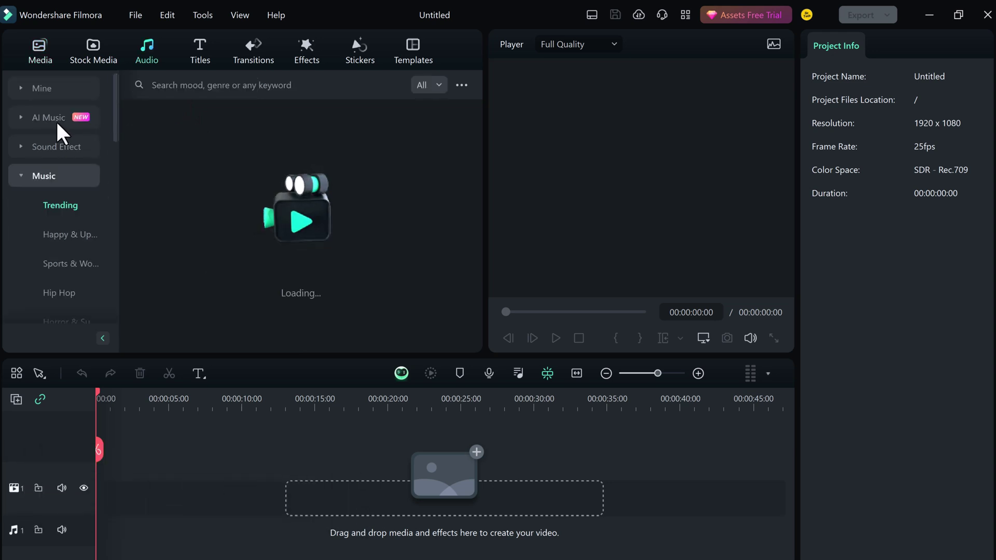
pyautogui.click(51, 117)
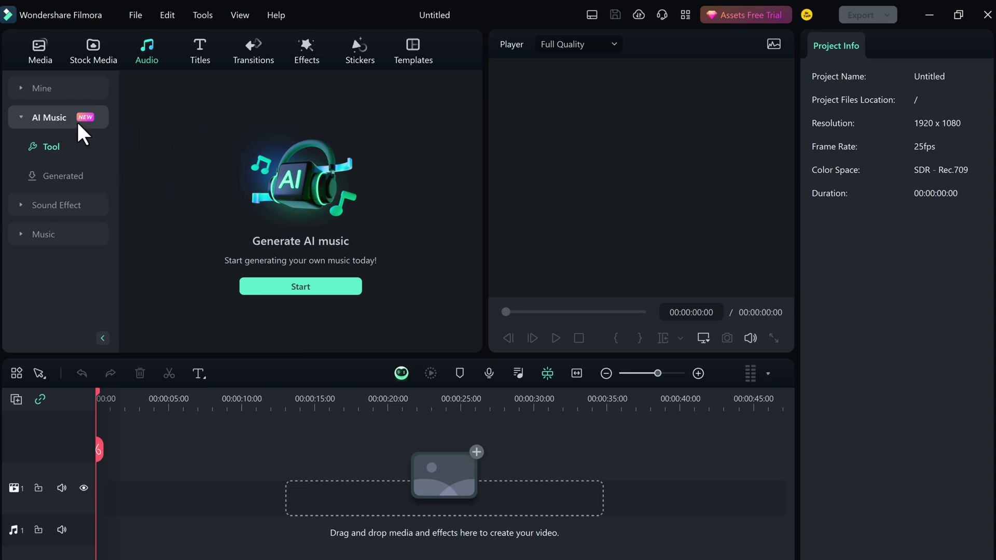
# In the AI Music Generator choose the Emotional mood, 01:00 duration and 3 tracks
pyautogui.click(275, 289)
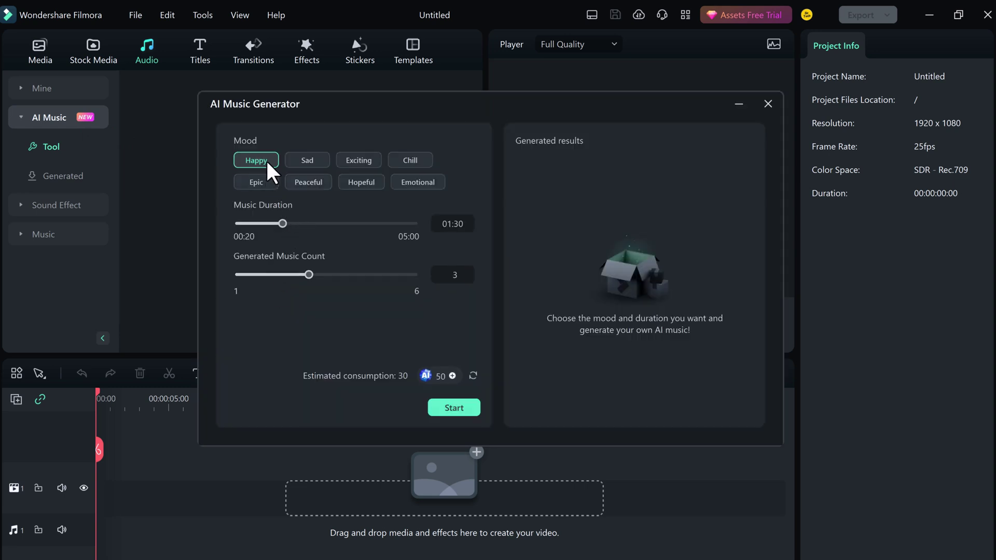
pyautogui.click(309, 160)
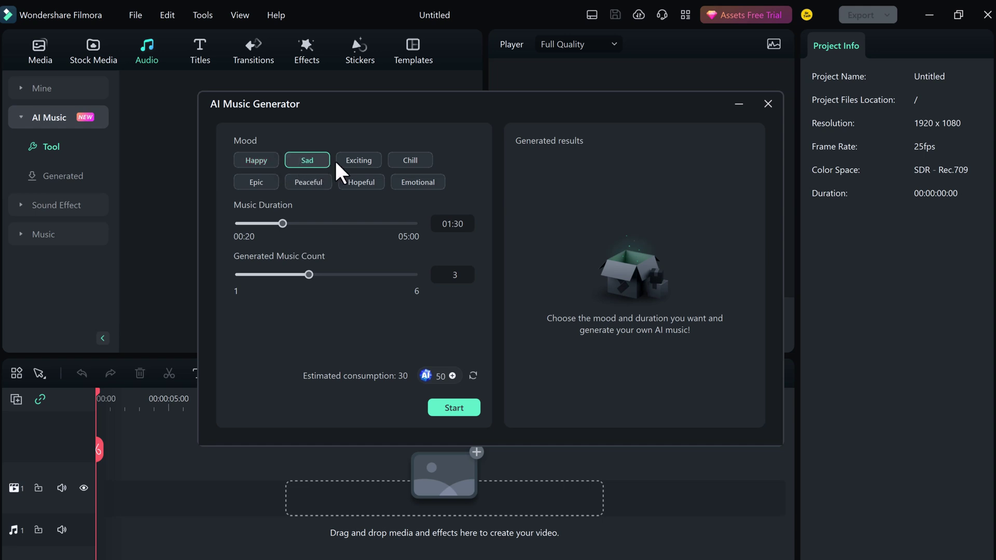
pyautogui.click(353, 160)
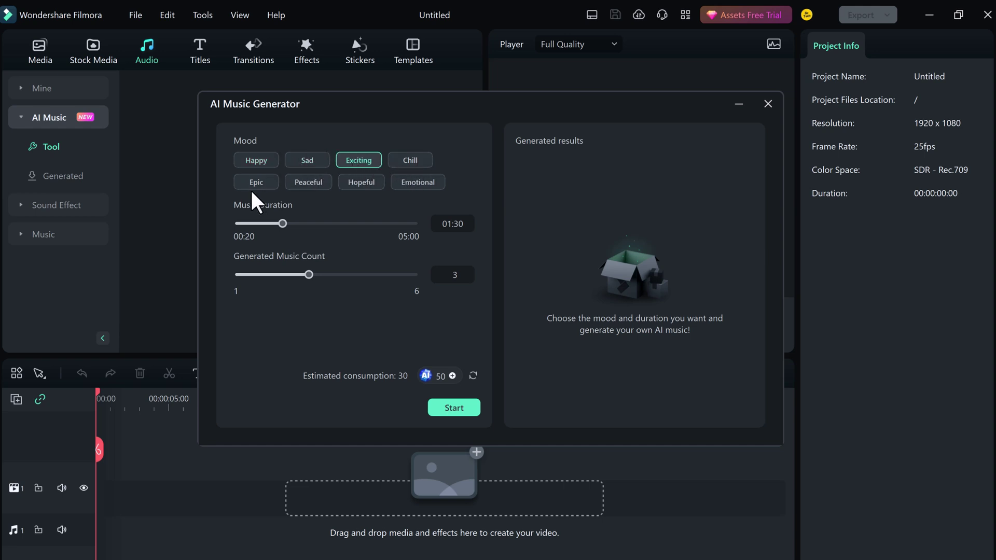
pyautogui.click(408, 164)
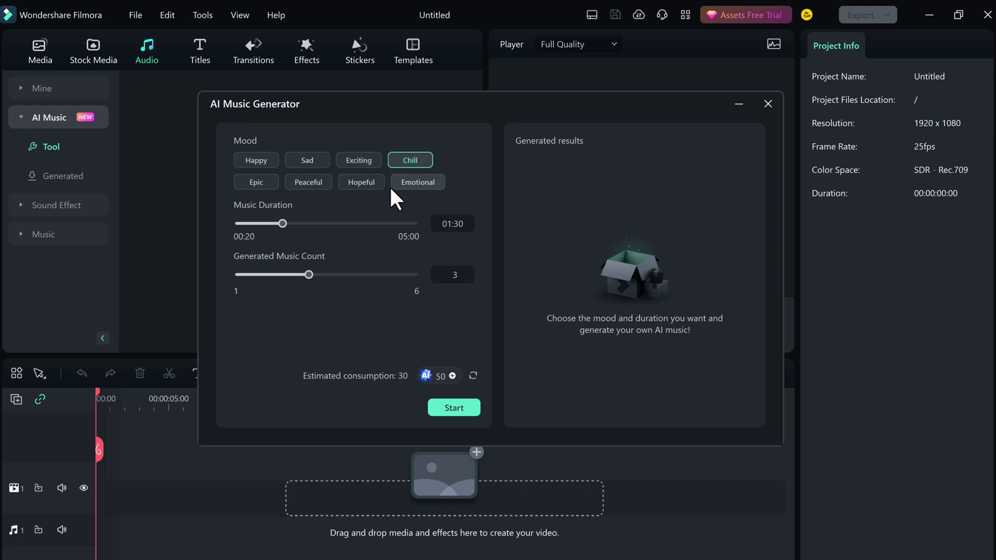
pyautogui.click(394, 186)
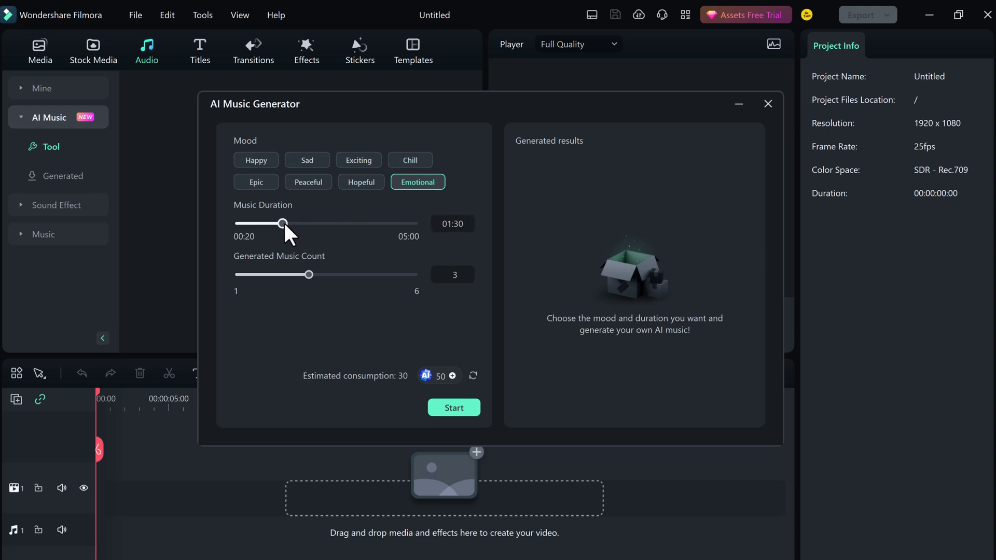
pyautogui.moveTo(283, 224); pyautogui.dragTo(263, 223)
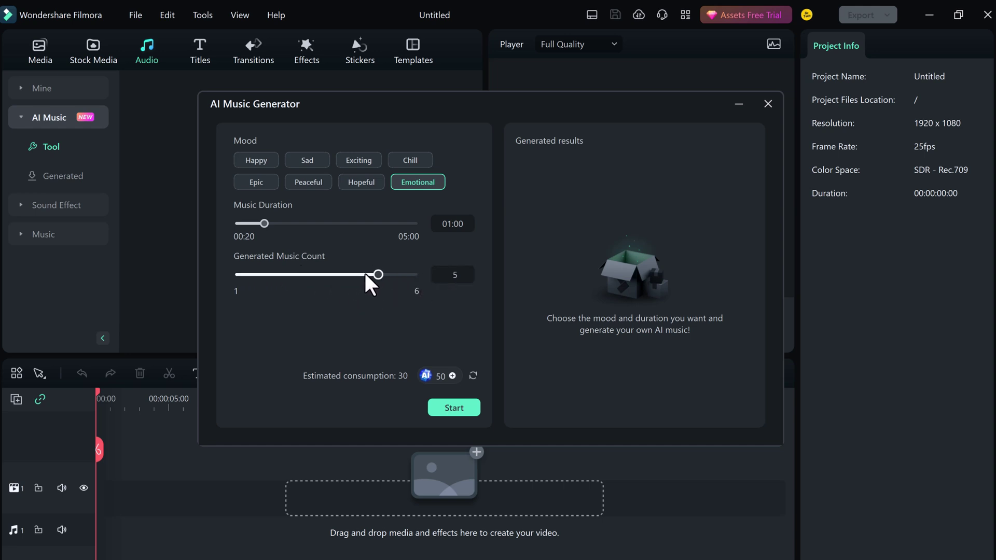
pyautogui.moveTo(365, 273); pyautogui.dragTo(309, 272)
# Generate the music and download Emotional_001, Emotional_002 and Emotional_003
pyautogui.click(456, 408)
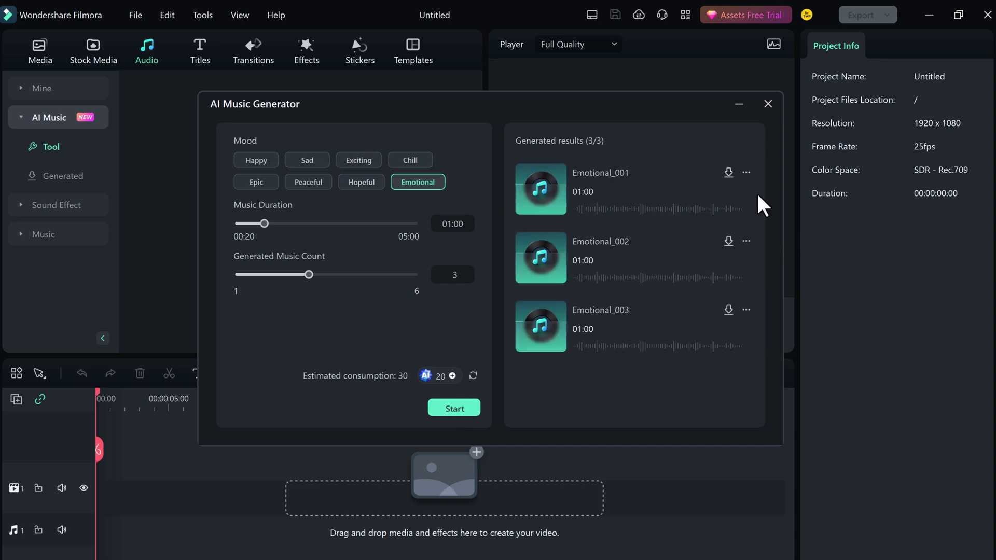
pyautogui.click(729, 173)
pyautogui.click(729, 241)
pyautogui.click(728, 310)
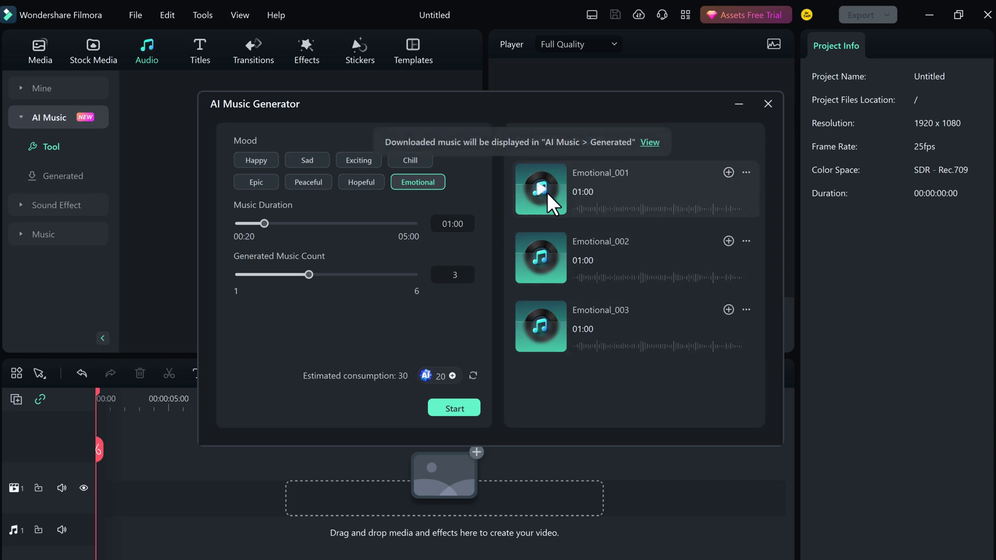
# Add Emotional_002 to the timeline and rewind the playhead near the beginning
pyautogui.click(729, 240)
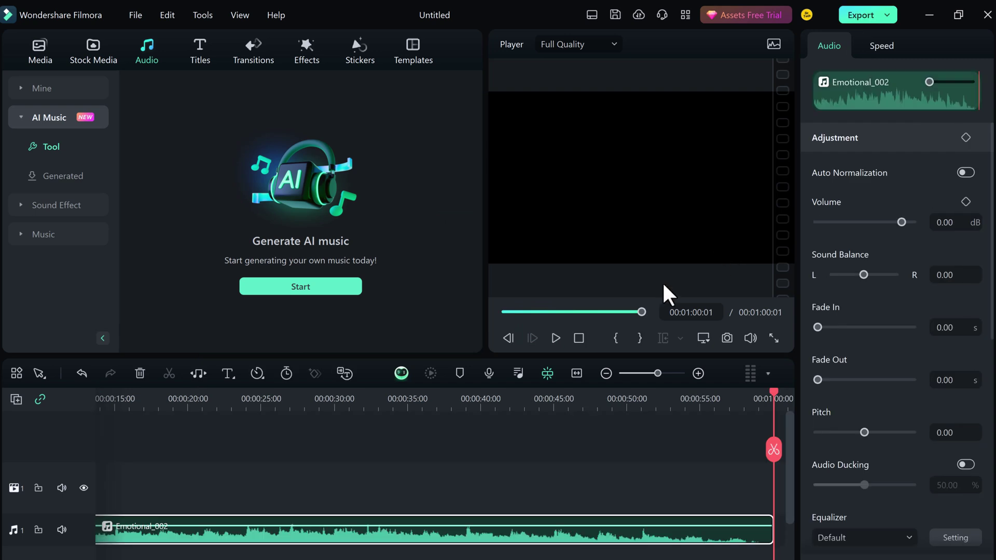
pyautogui.moveTo(235, 401); pyautogui.dragTo(212, 402)
pyautogui.moveTo(126, 403); pyautogui.dragTo(98, 402)
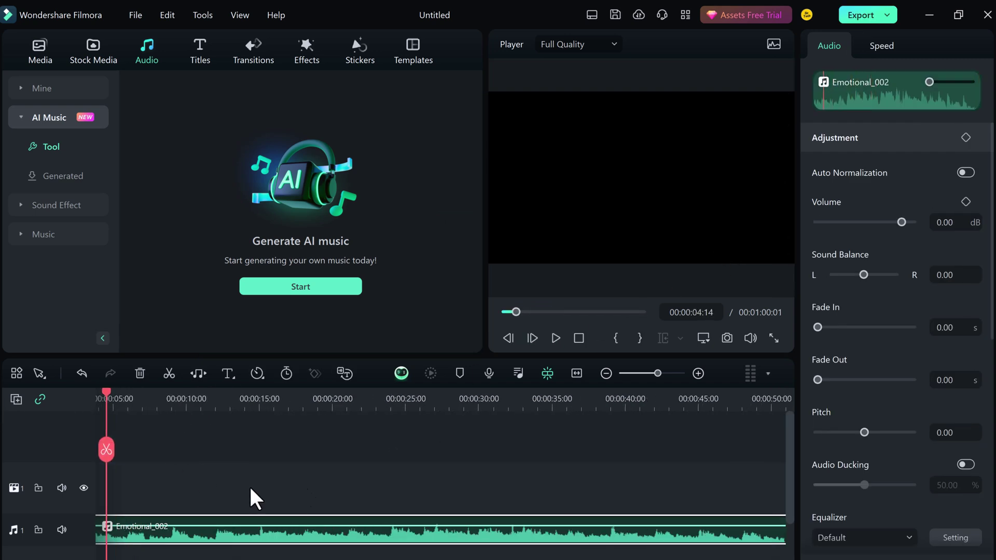